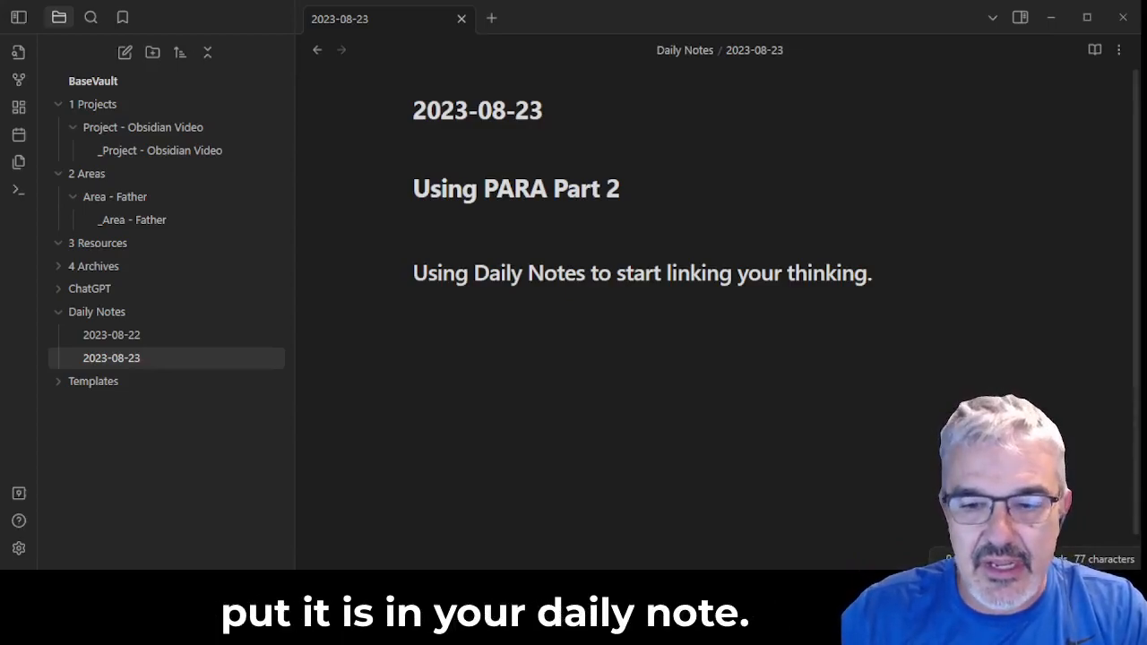
- Paste the copied cognitive dissonance text below the "Using Daily Notes to start linking your thinking." heading in the 2023-08-23 note
{"action": "left_click", "coordinate": [574, 543]}
{"action": "key", "text": "Return"}
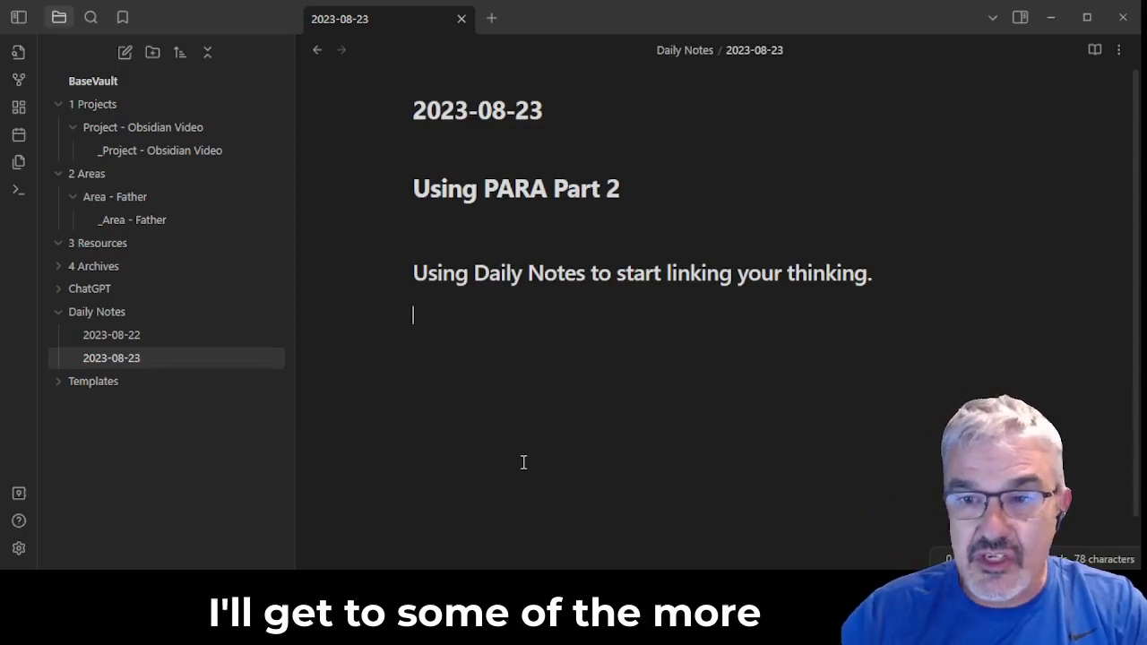
{"action": "key", "text": "ctrl+v"}
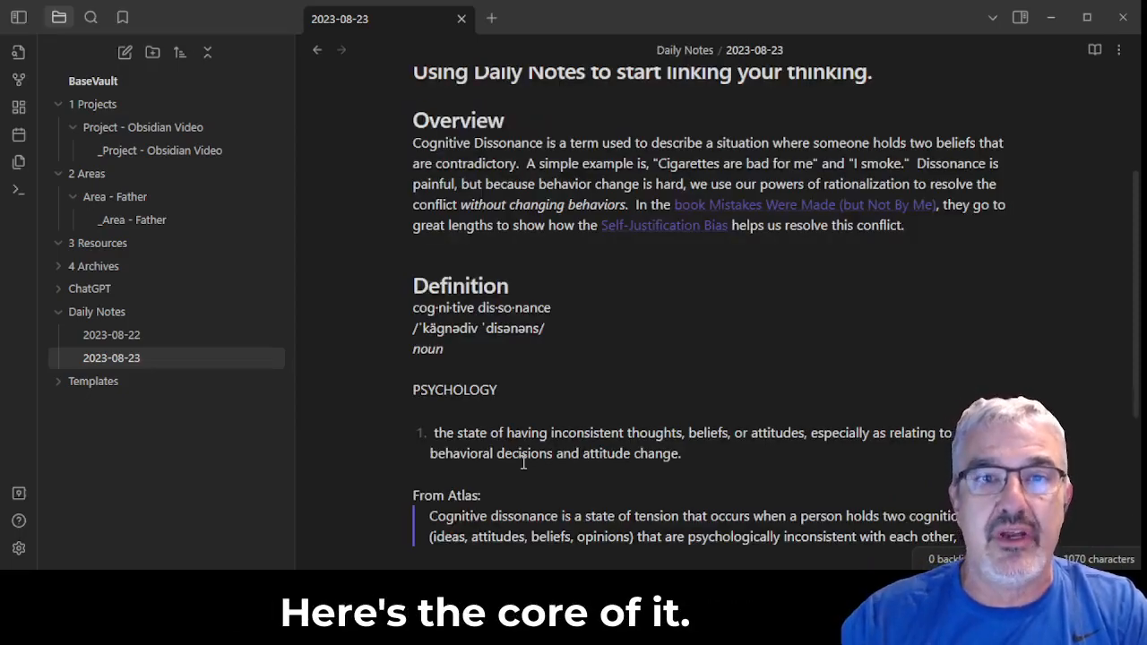
- Add a level-one heading "Cognitive Dissonance" directly above the Overview section, reusing the term copied from the paragraph
{"action": "scroll", "coordinate": [536, 307], "scroll_direction": "up", "scroll_amount": 3}
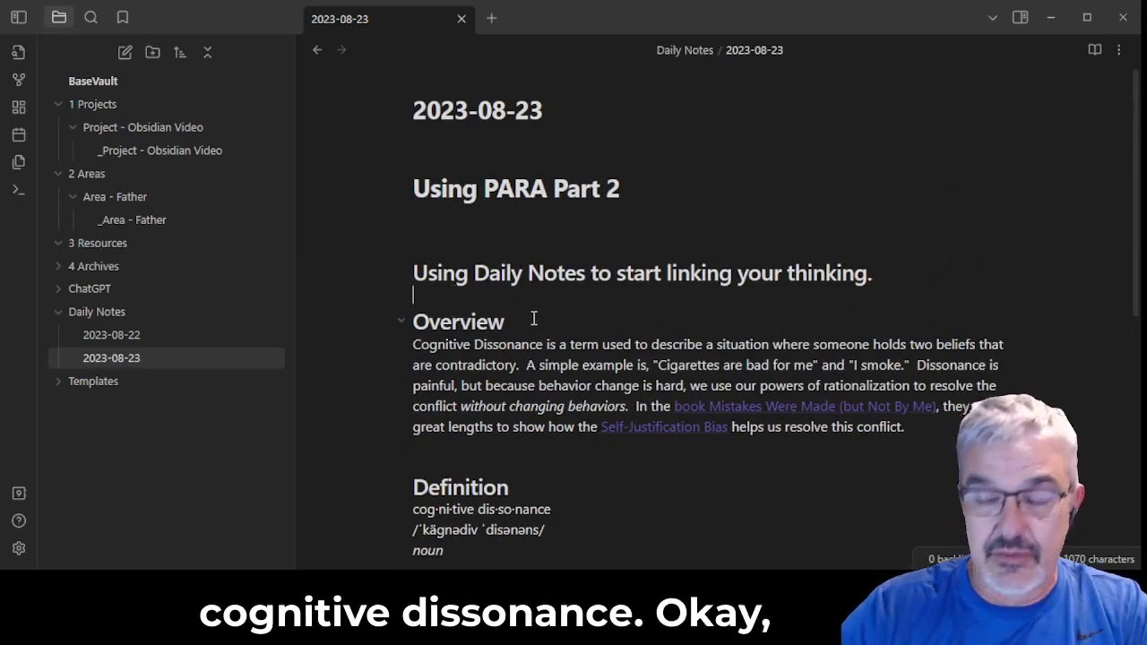
{"action": "key", "text": "Return"}
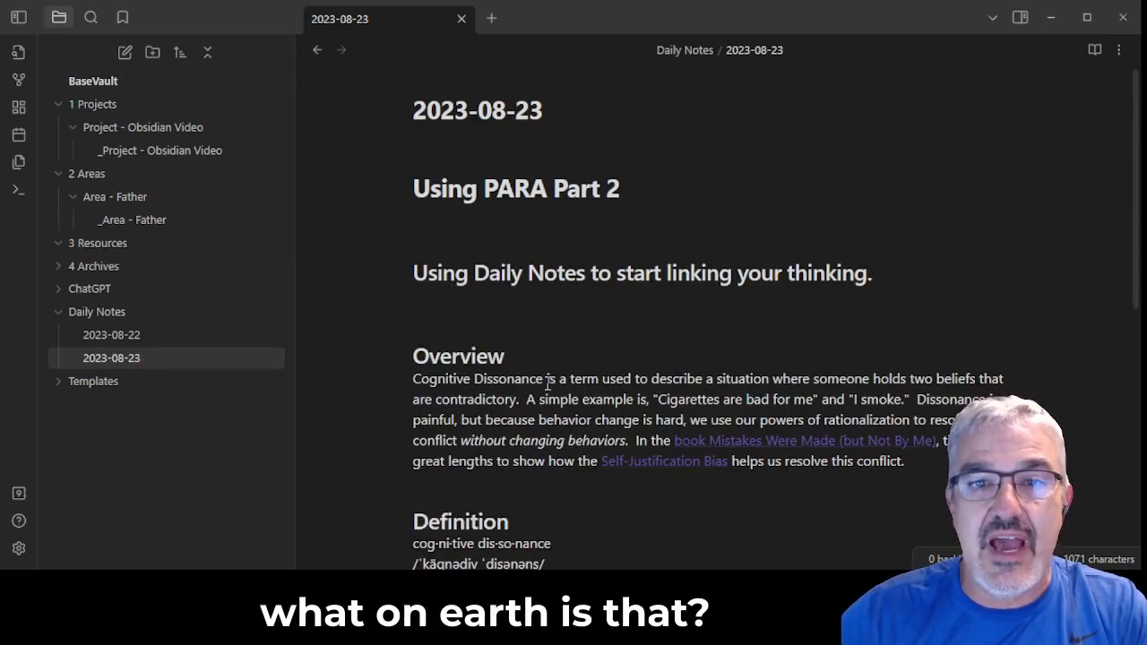
{"action": "left_click_drag", "start_coordinate": [546, 378], "coordinate": [398, 382]}
{"action": "key", "text": "ctrl+c"}
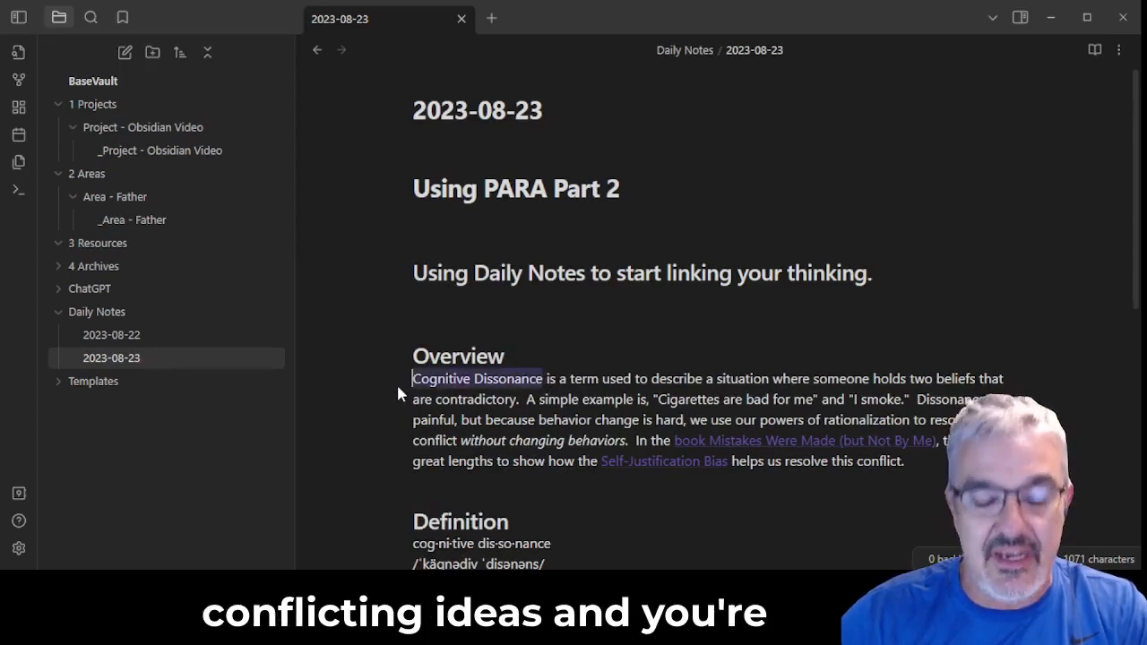
{"action": "left_click", "coordinate": [429, 322]}
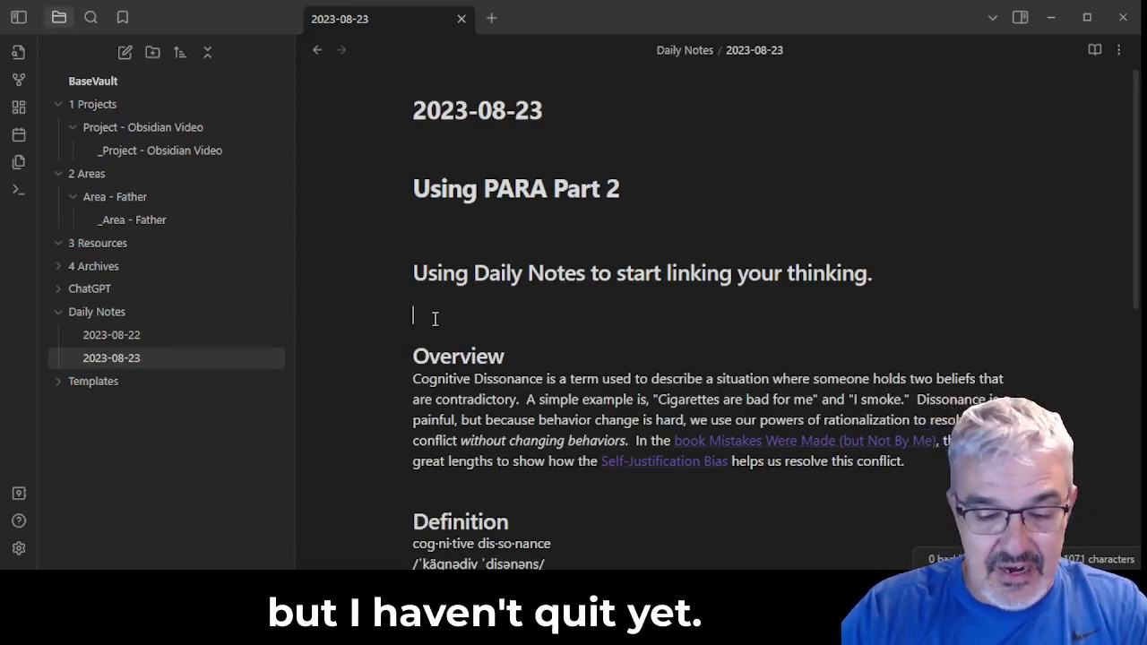
{"action": "type", "text": "#"}
{"action": "key", "text": "ctrl+v"}
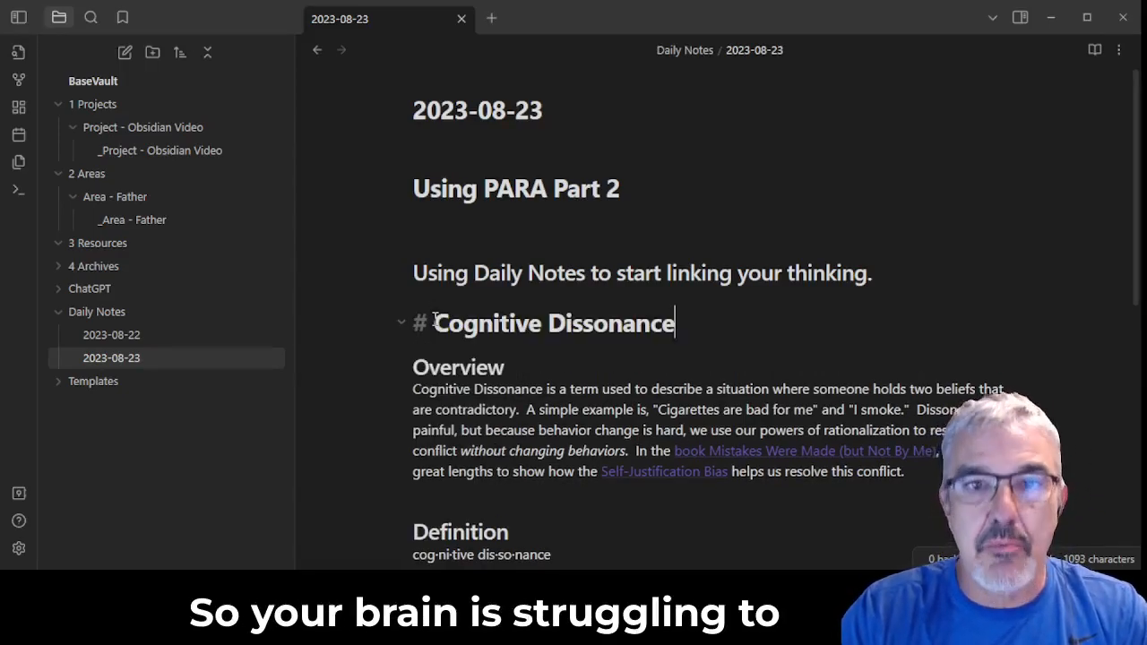
{"action": "key", "text": "Up"}
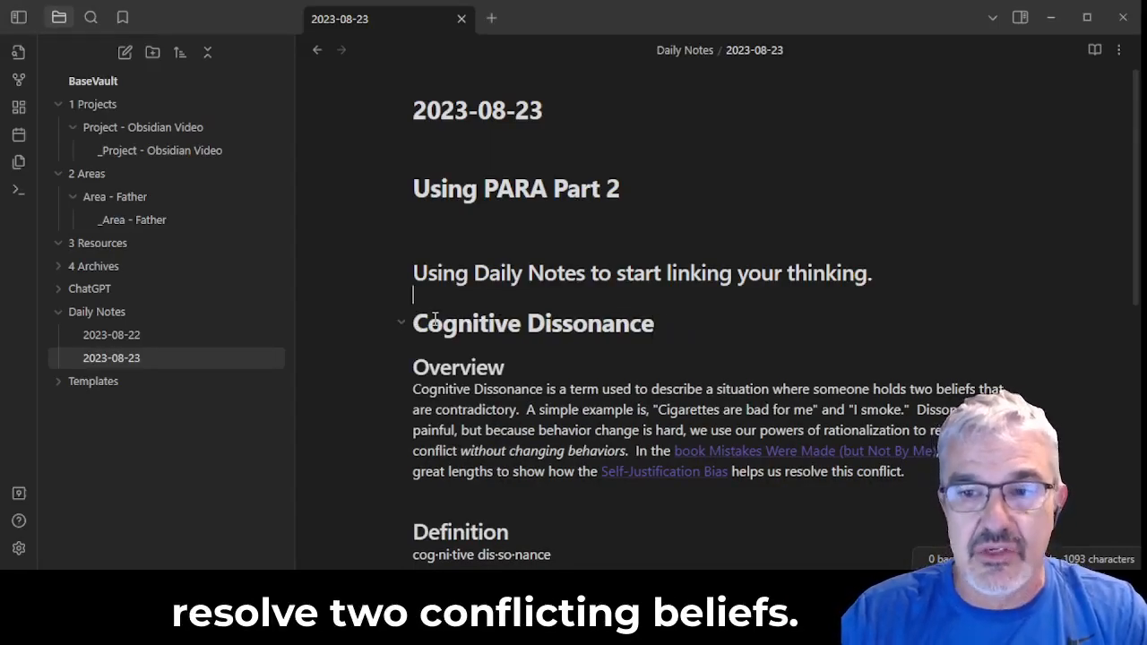
- Review the pasted Overview and Definition sections and the quote under "From Atlas:" in the daily note
{"action": "scroll", "coordinate": [434, 319], "scroll_direction": "down", "scroll_amount": 5}
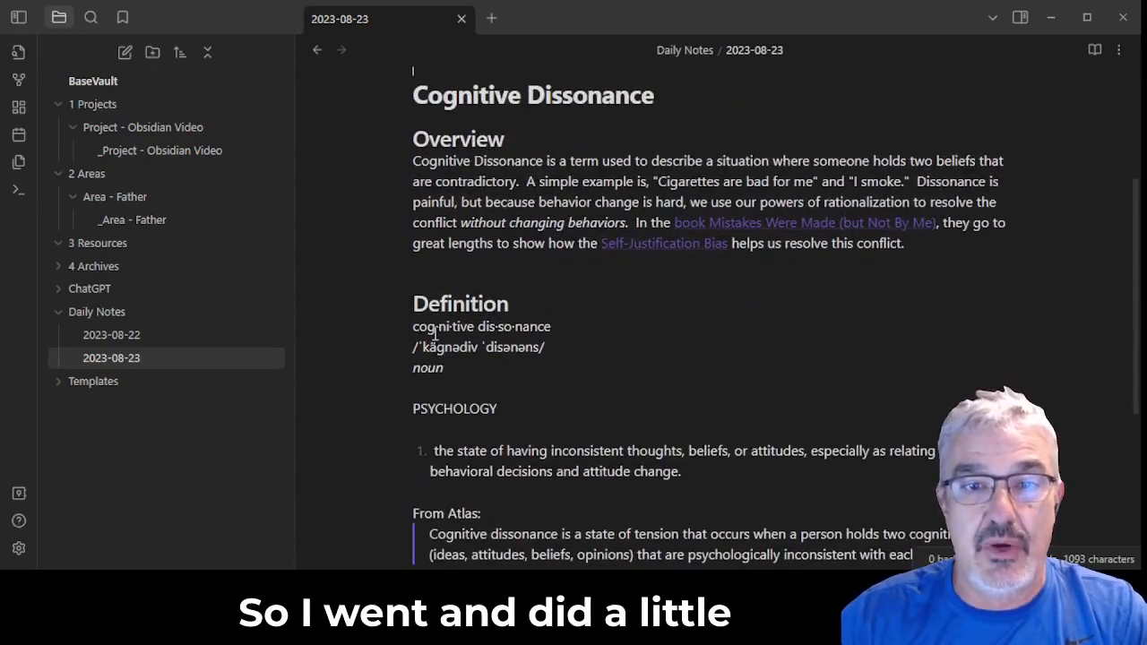
{"action": "scroll", "coordinate": [437, 395], "scroll_direction": "down", "scroll_amount": 2}
{"action": "scroll", "coordinate": [430, 307], "scroll_direction": "up", "scroll_amount": 3}
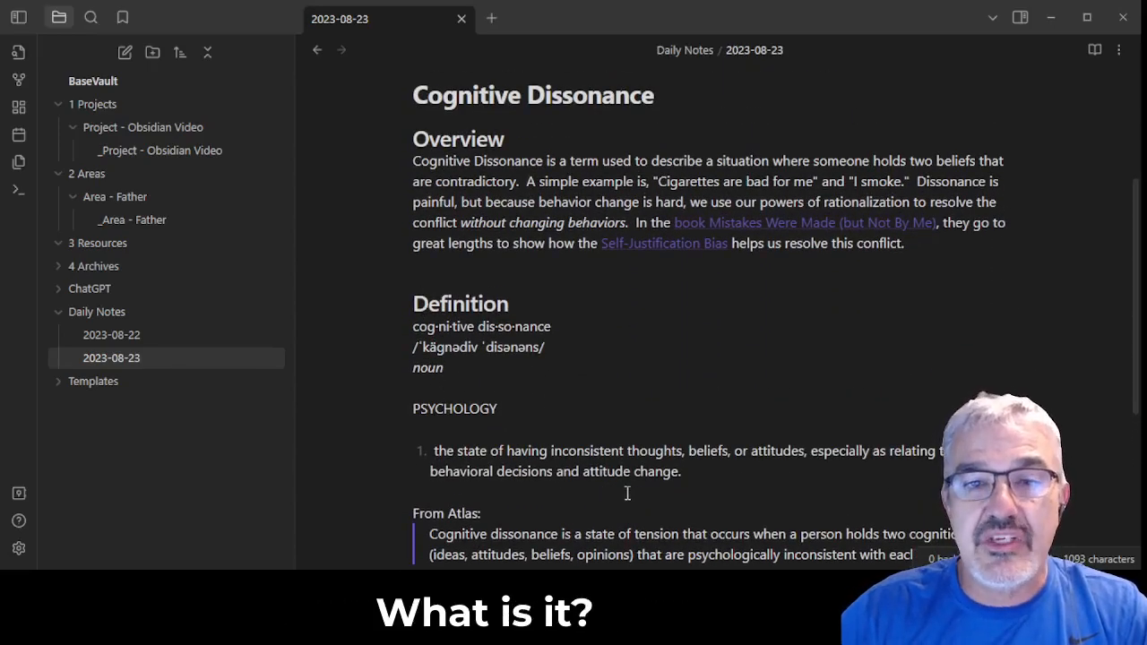
{"action": "scroll", "coordinate": [618, 495], "scroll_direction": "down", "scroll_amount": 2}
{"action": "scroll", "coordinate": [590, 481], "scroll_direction": "up", "scroll_amount": 1}
{"action": "scroll", "coordinate": [550, 489], "scroll_direction": "down", "scroll_amount": 2}
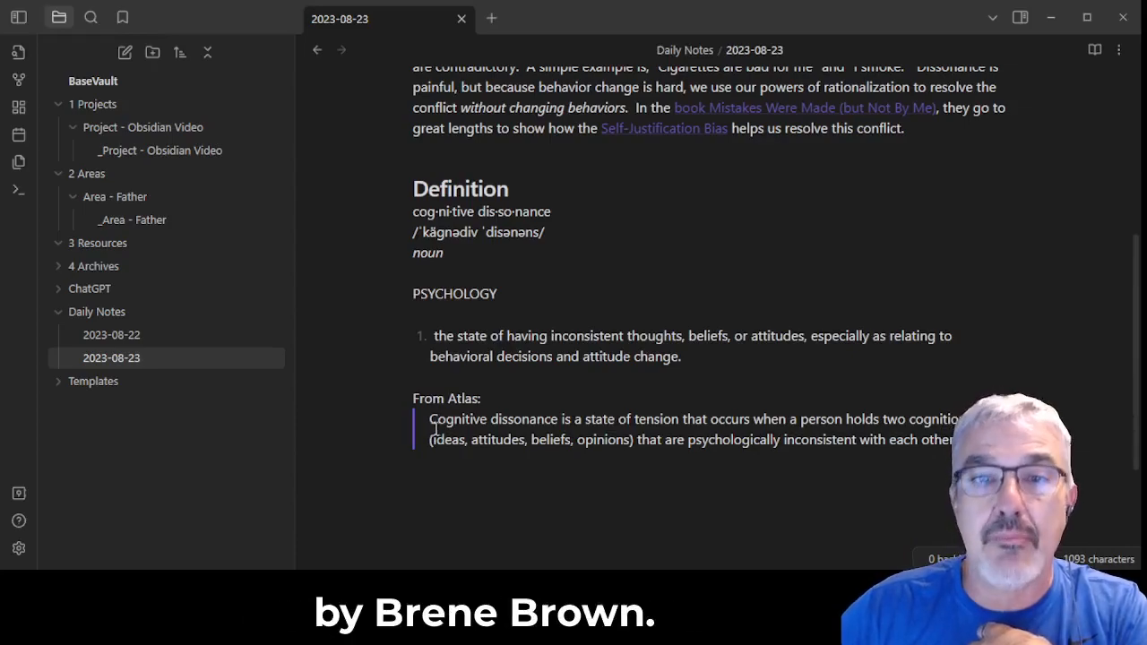
{"action": "scroll", "coordinate": [726, 448], "scroll_direction": "up", "scroll_amount": 4}
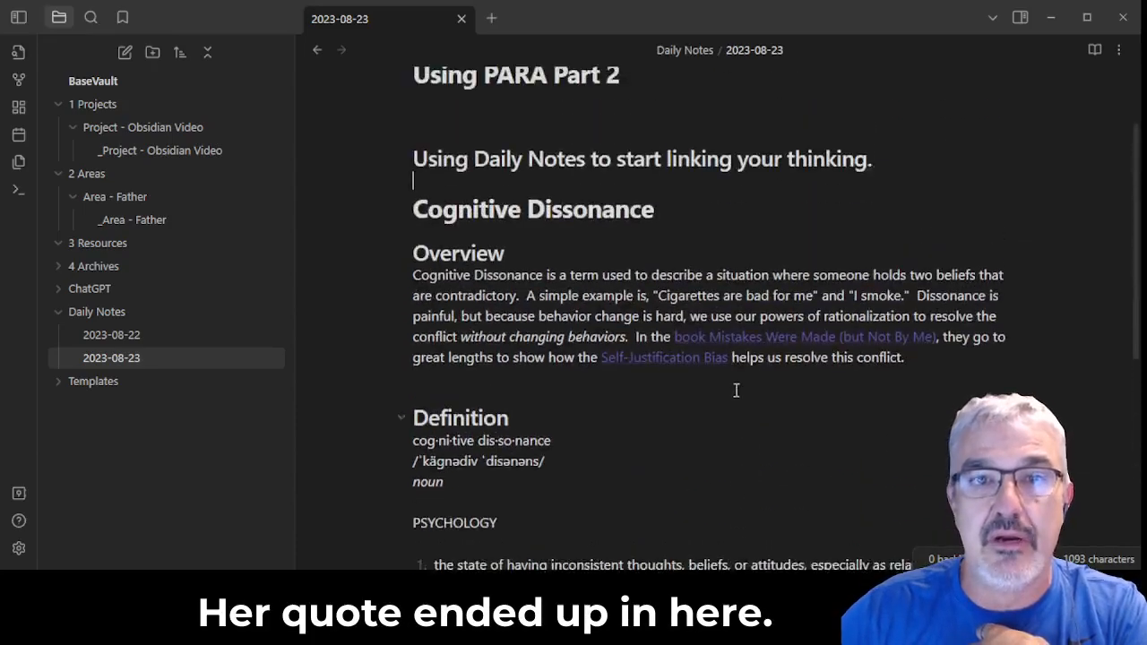
{"action": "scroll", "coordinate": [627, 394], "scroll_direction": "down", "scroll_amount": 1}
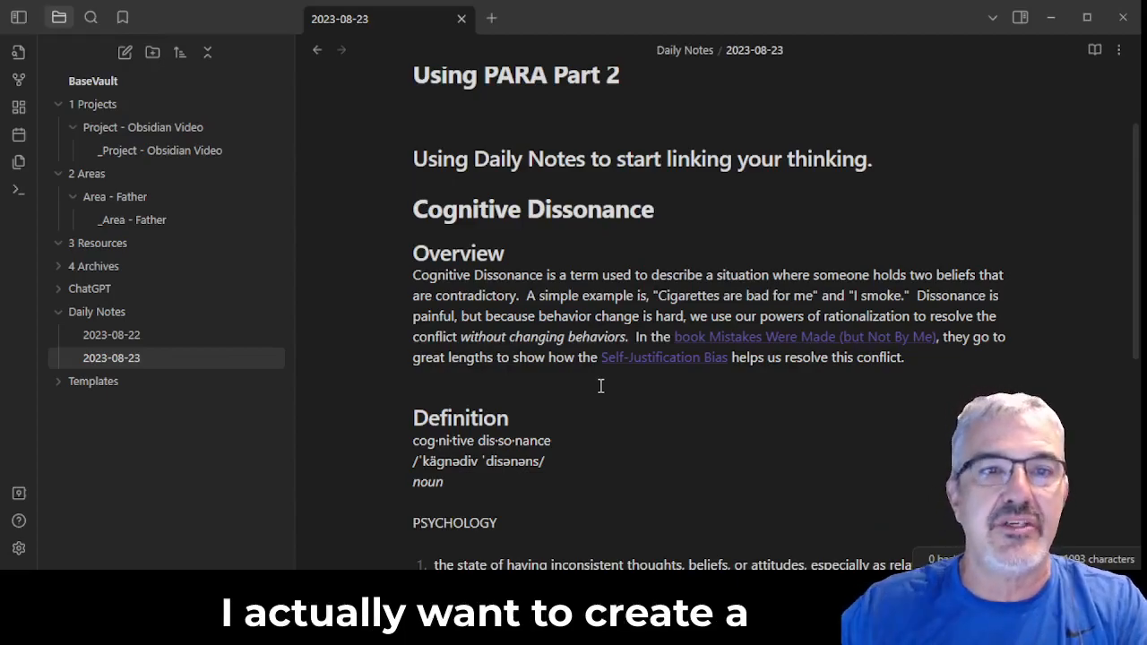
- Collapse the 1 Projects, 2 Areas and 3 Resources folders in the vault's file list
{"action": "left_click", "coordinate": [120, 247]}
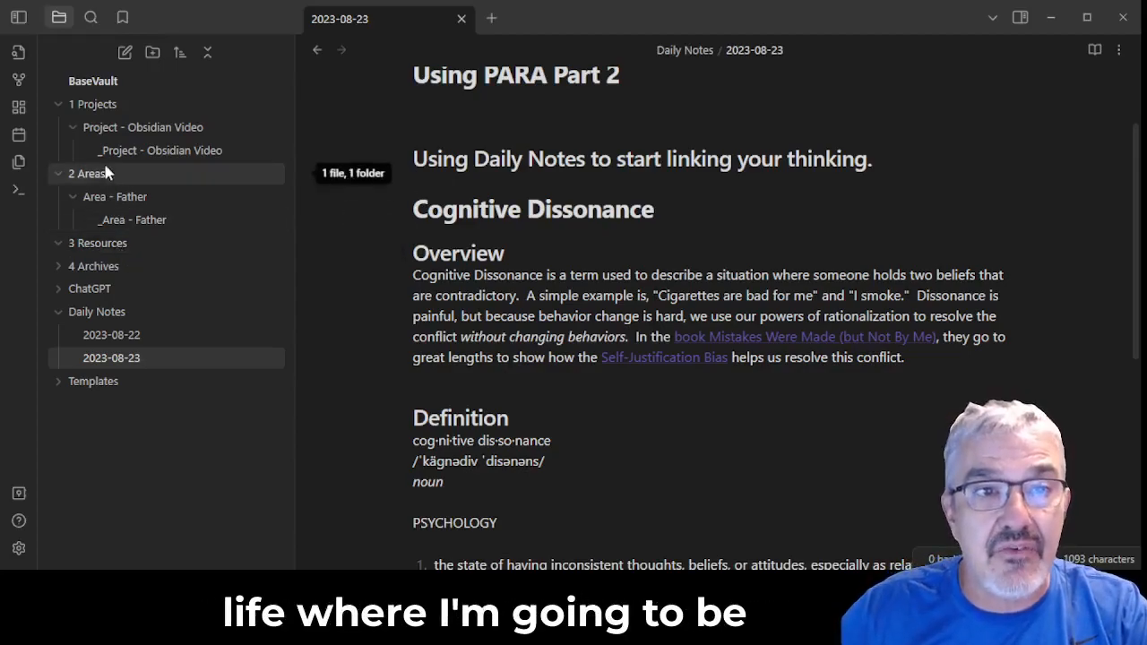
{"action": "left_click", "coordinate": [90, 173]}
{"action": "left_click", "coordinate": [95, 105]}
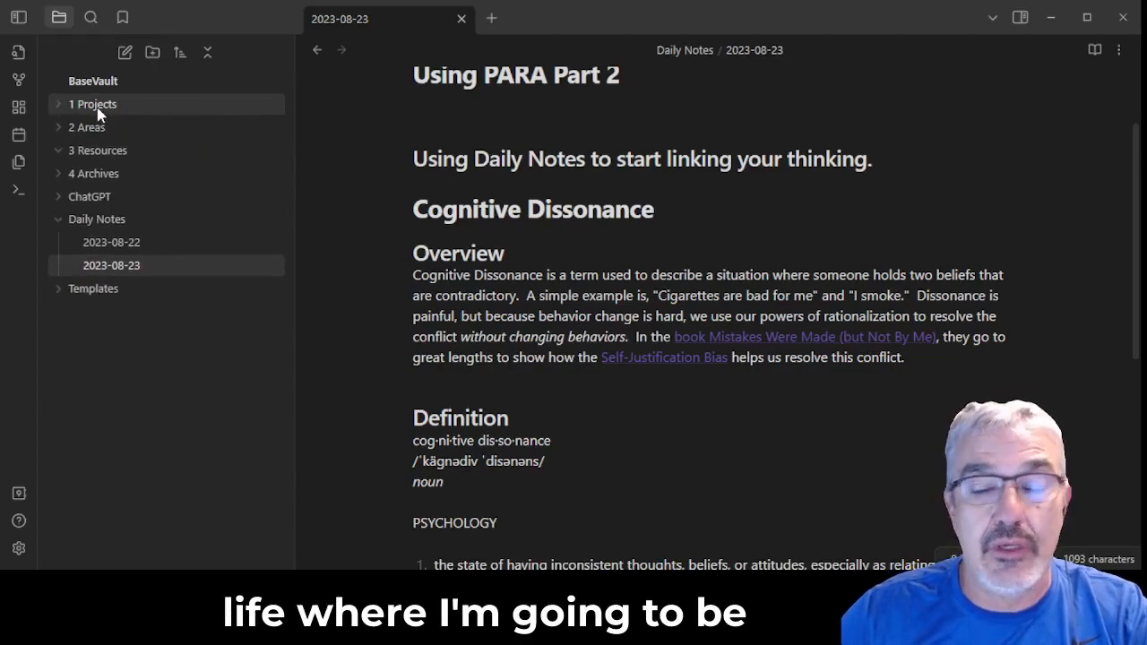
{"action": "left_click", "coordinate": [73, 159]}
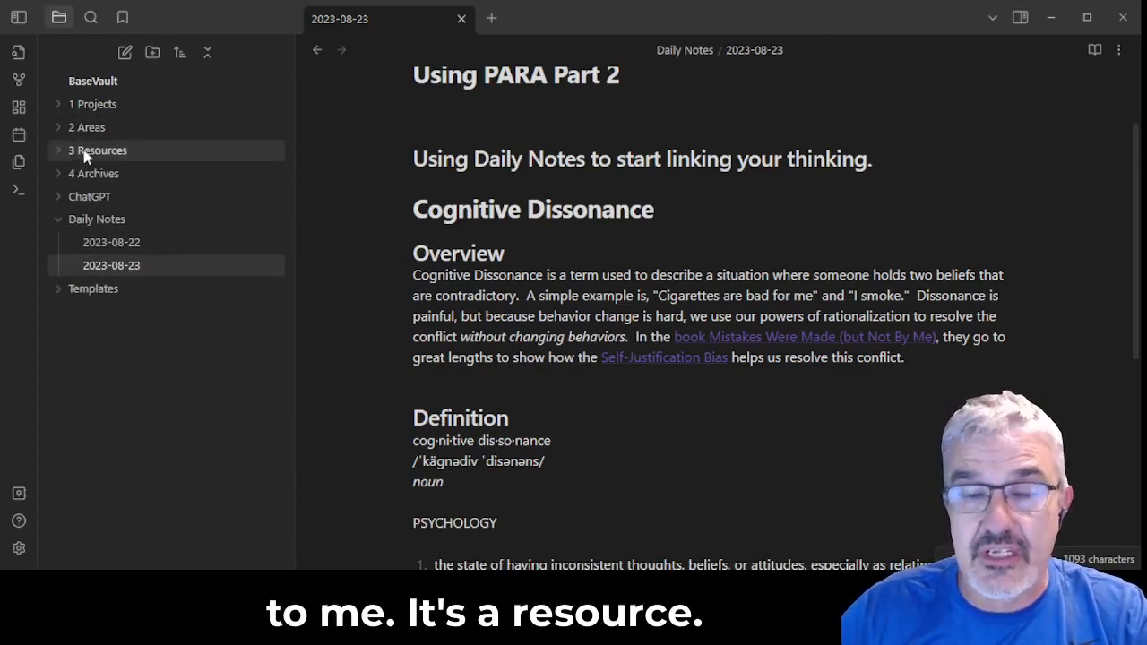
- Create a new folder named Psychology inside the 3 Resources folder
{"action": "right_click", "coordinate": [92, 152]}
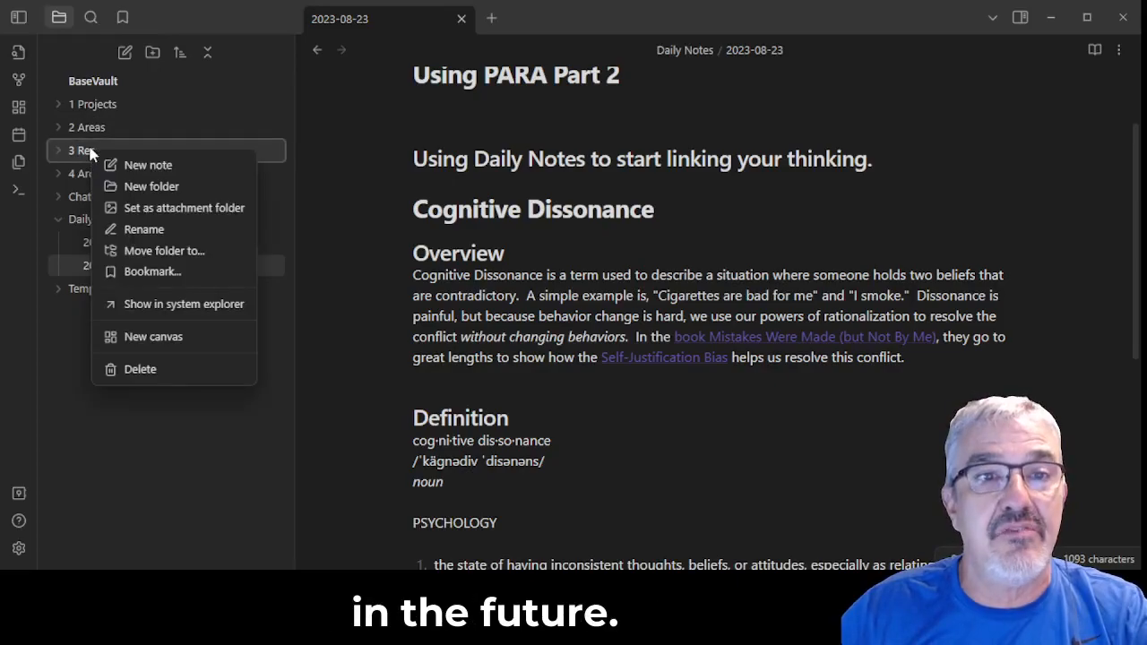
{"action": "left_click", "coordinate": [127, 186]}
{"action": "type", "text": "Psychology"}
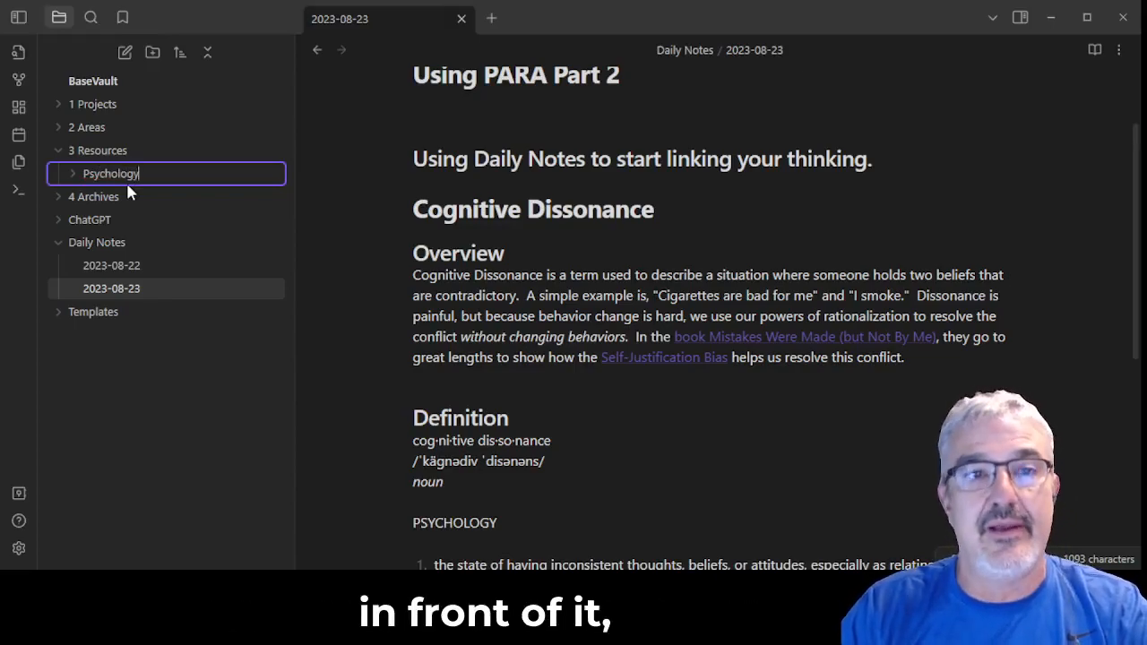
{"action": "key", "text": "Return"}
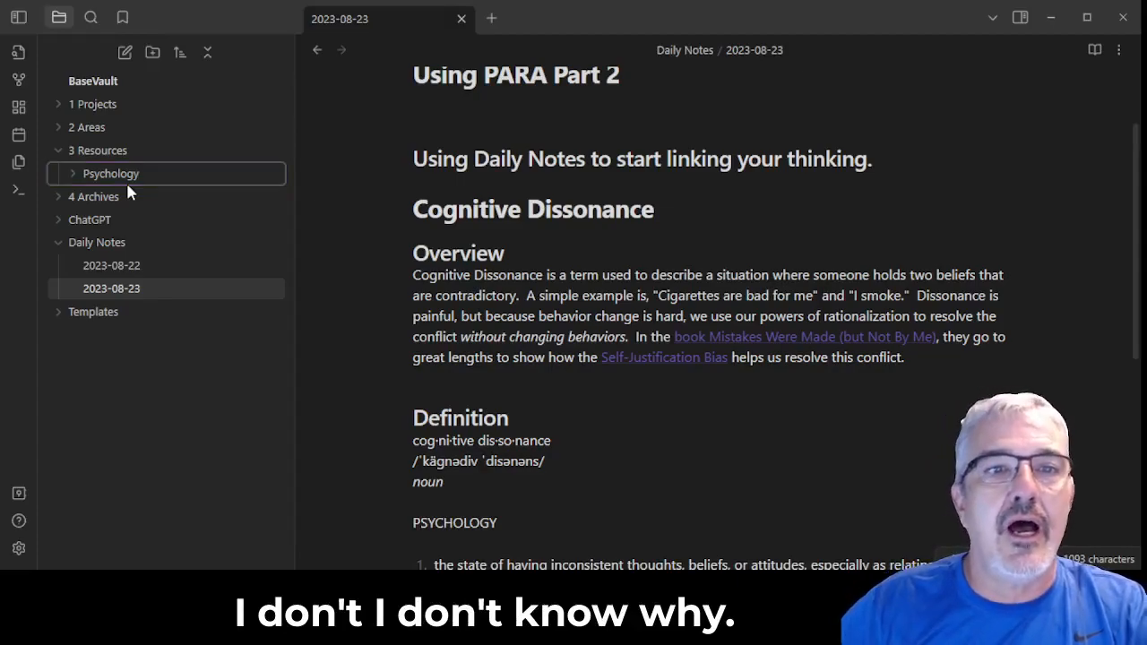
- Create a home note titled "_Psychology" inside the Psychology folder
{"action": "right_click", "coordinate": [128, 182]}
{"action": "left_click", "coordinate": [150, 196]}
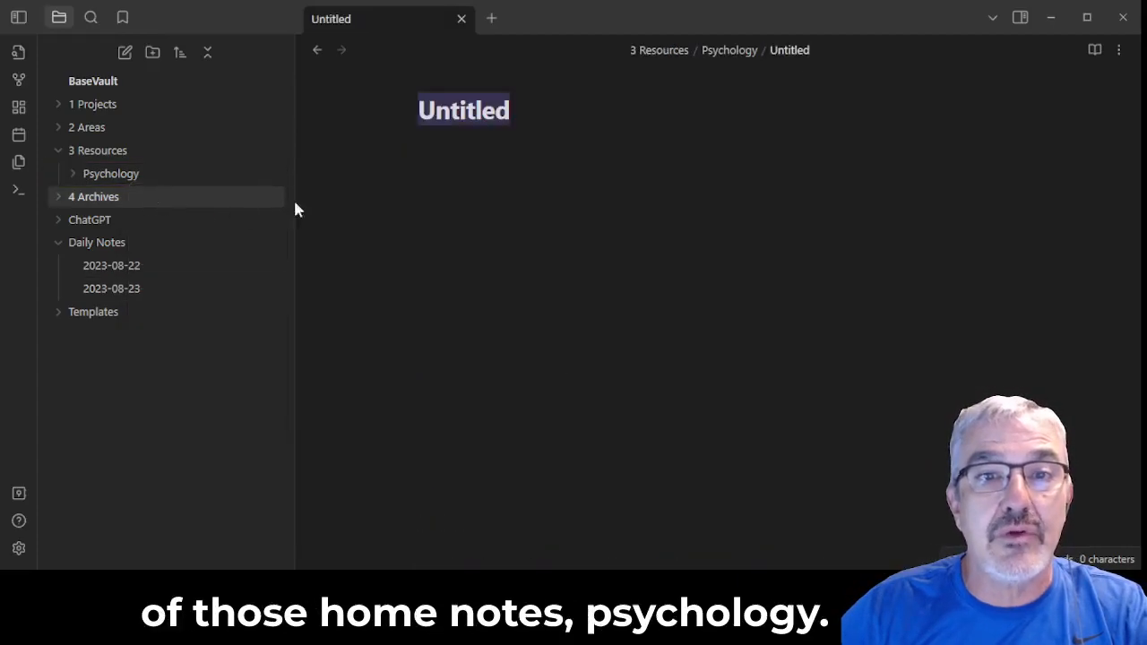
{"action": "type", "text": "_Psychology"}
{"action": "key", "text": "Return"}
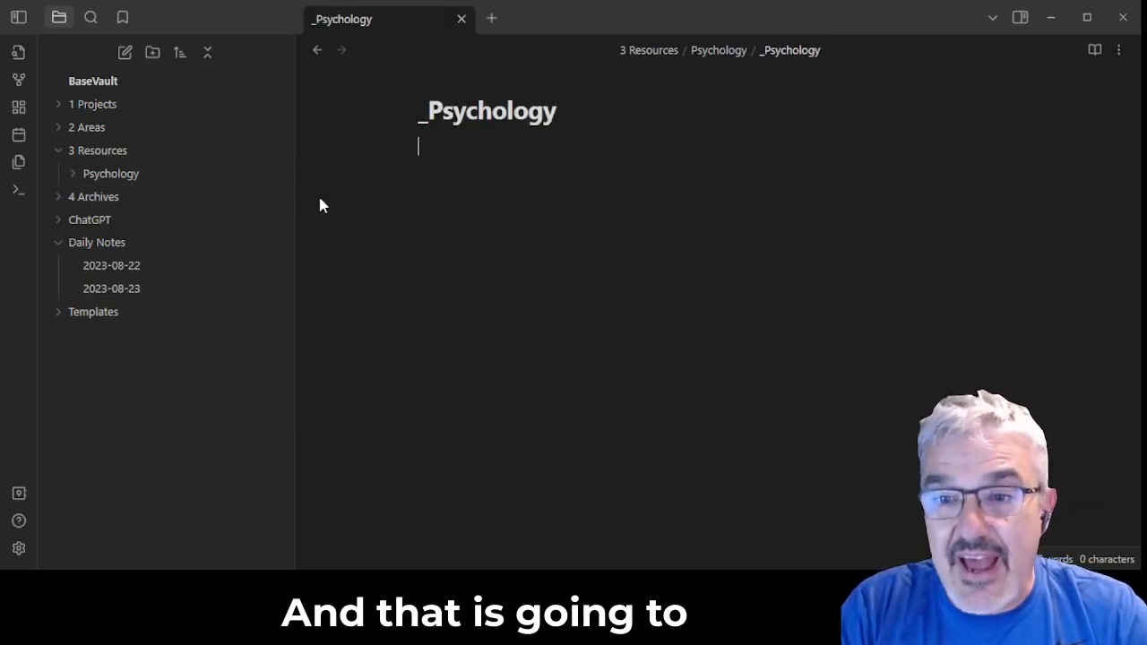
- Write "Notes about things I think are interesting about psychology." in the _Psychology note, with blank lines around it
{"action": "key", "text": "Return"}
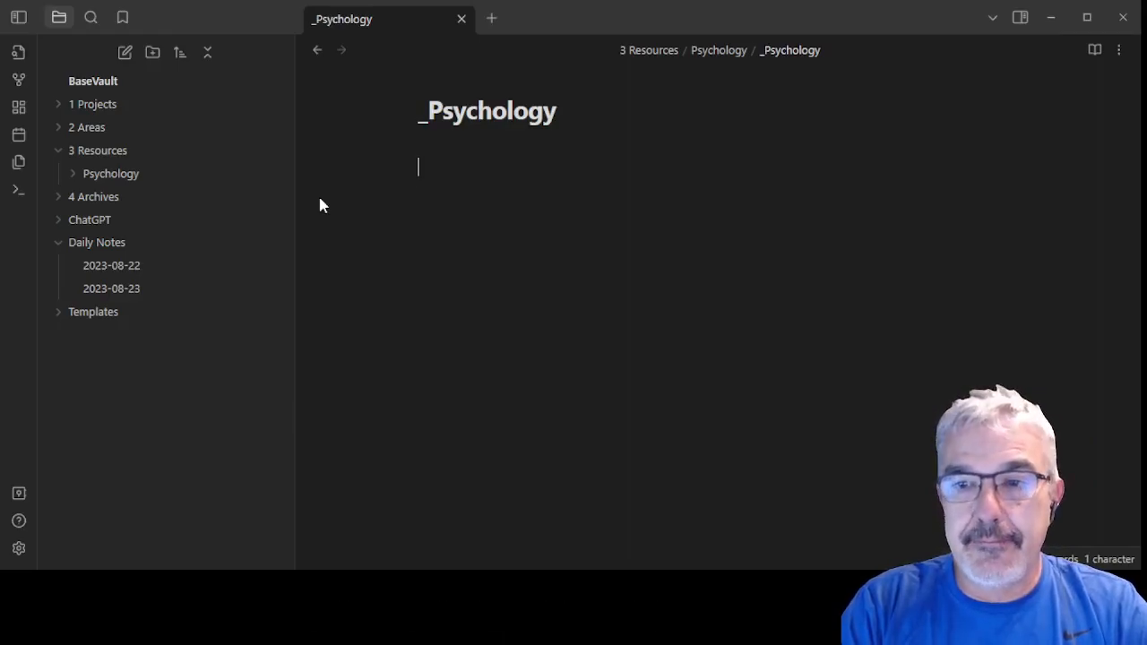
{"action": "type", "text": "Notes about things I think are interesting about psychology."}
{"action": "key", "text": "Return"}
{"action": "key", "text": "Return"}
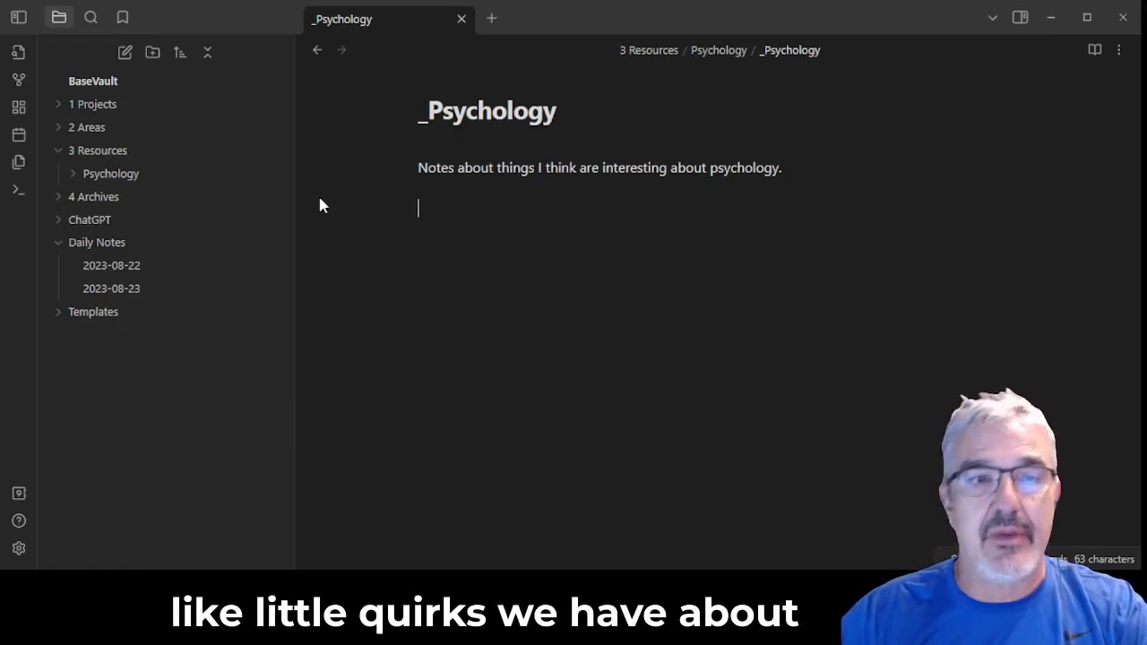
- Reopen the 2023-08-23 daily note and check the Note composer plugin's text-after-extraction and template file settings
{"action": "left_click", "coordinate": [137, 298]}
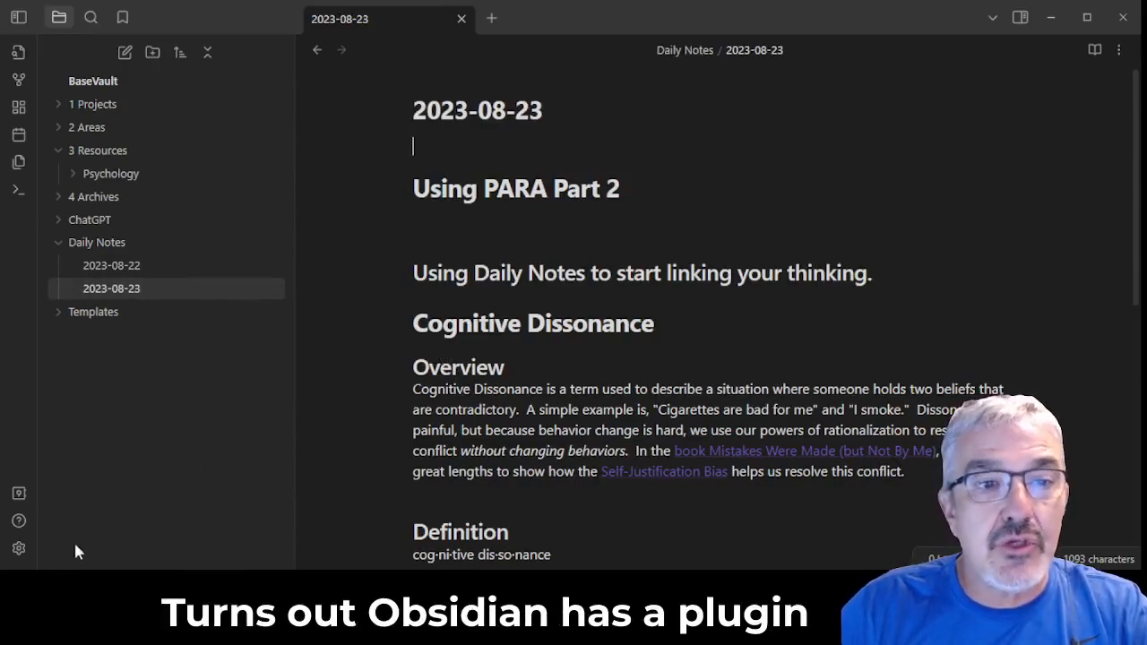
{"action": "left_click", "coordinate": [16, 554]}
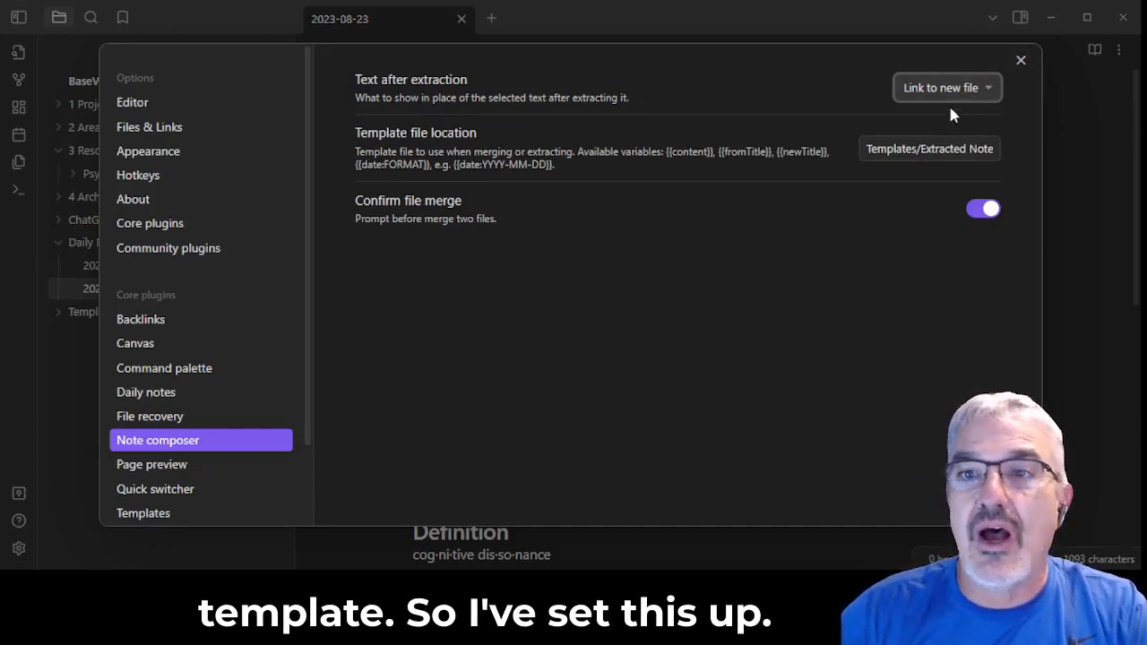
{"action": "left_click", "coordinate": [1021, 60]}
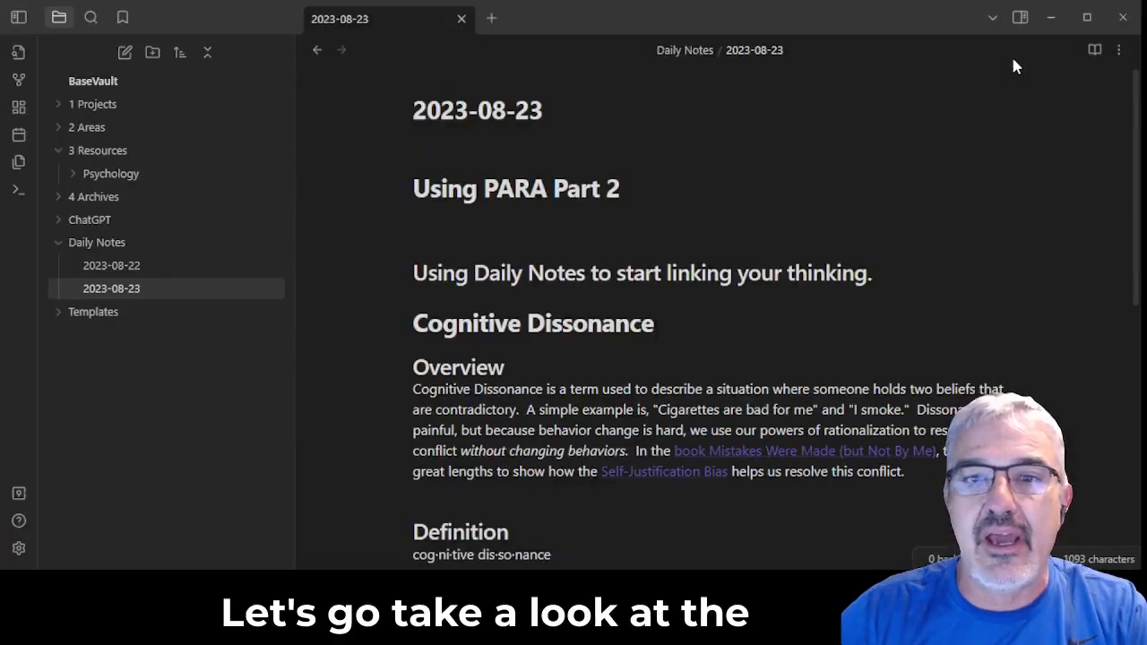
- Open the Extracted Note Template in the Templates folder and examine its metadata block, title and content variables, card links and Connections section
{"action": "left_click", "coordinate": [60, 312]}
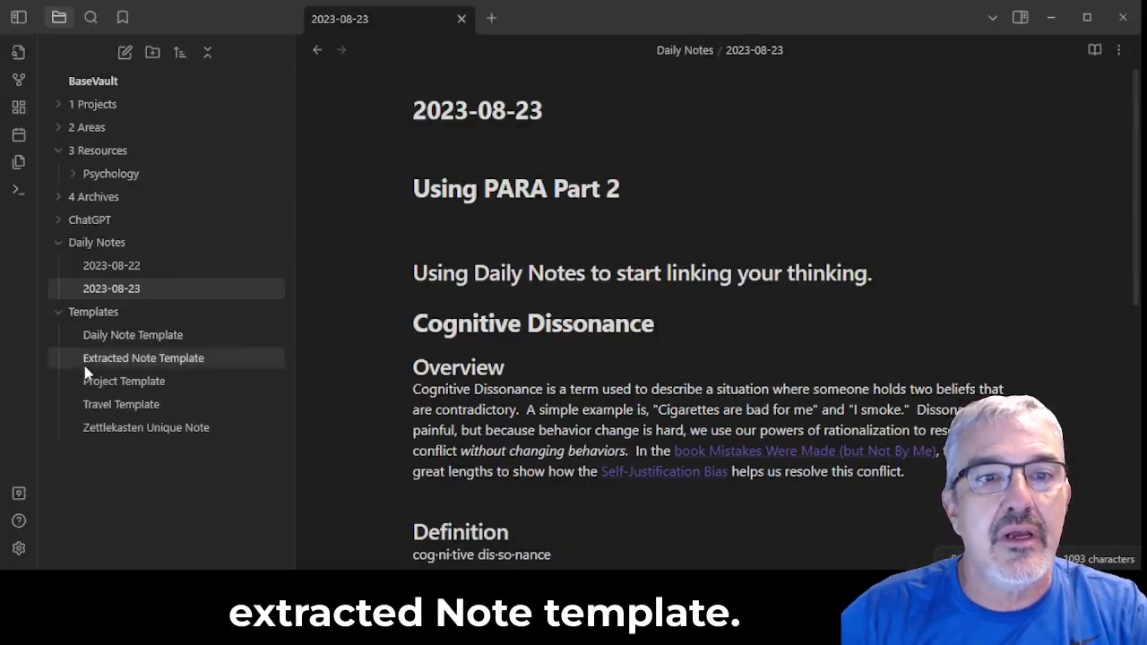
{"action": "left_click", "coordinate": [116, 363]}
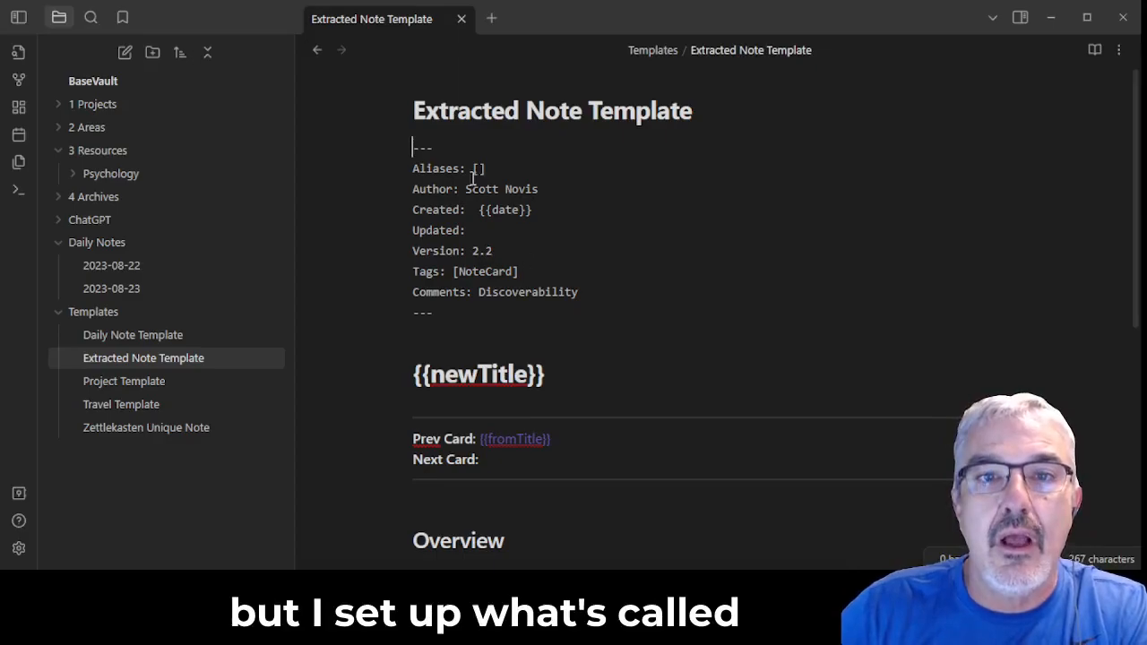
{"action": "left_click_drag", "start_coordinate": [443, 318], "coordinate": [399, 138]}
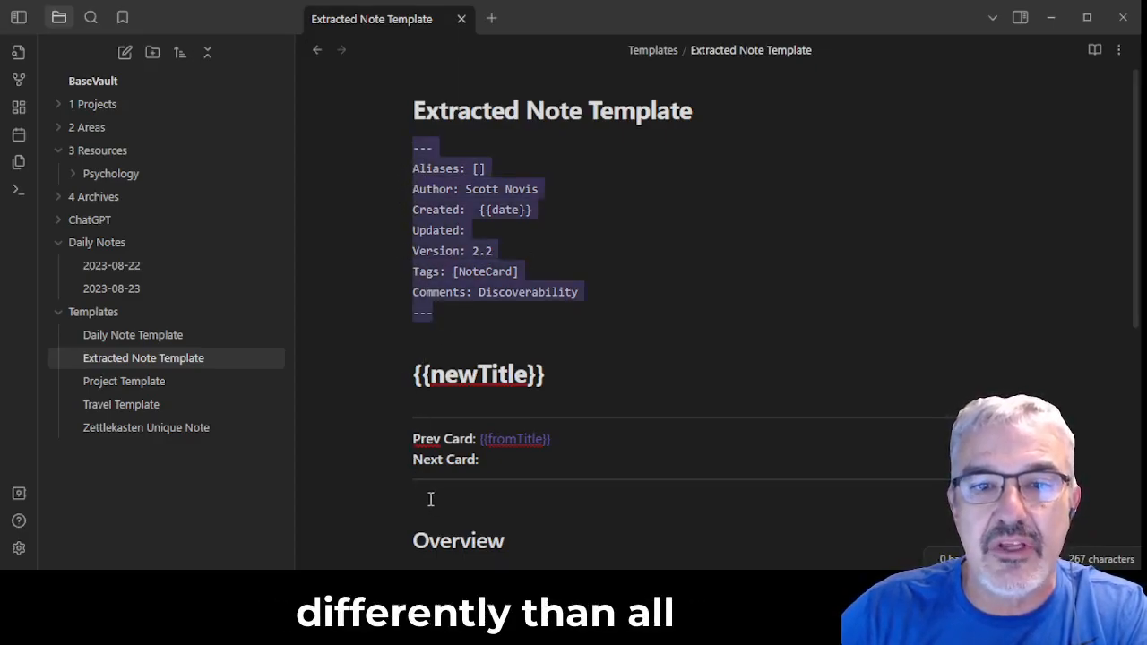
{"action": "left_click", "coordinate": [571, 554]}
{"action": "left_click", "coordinate": [484, 190]}
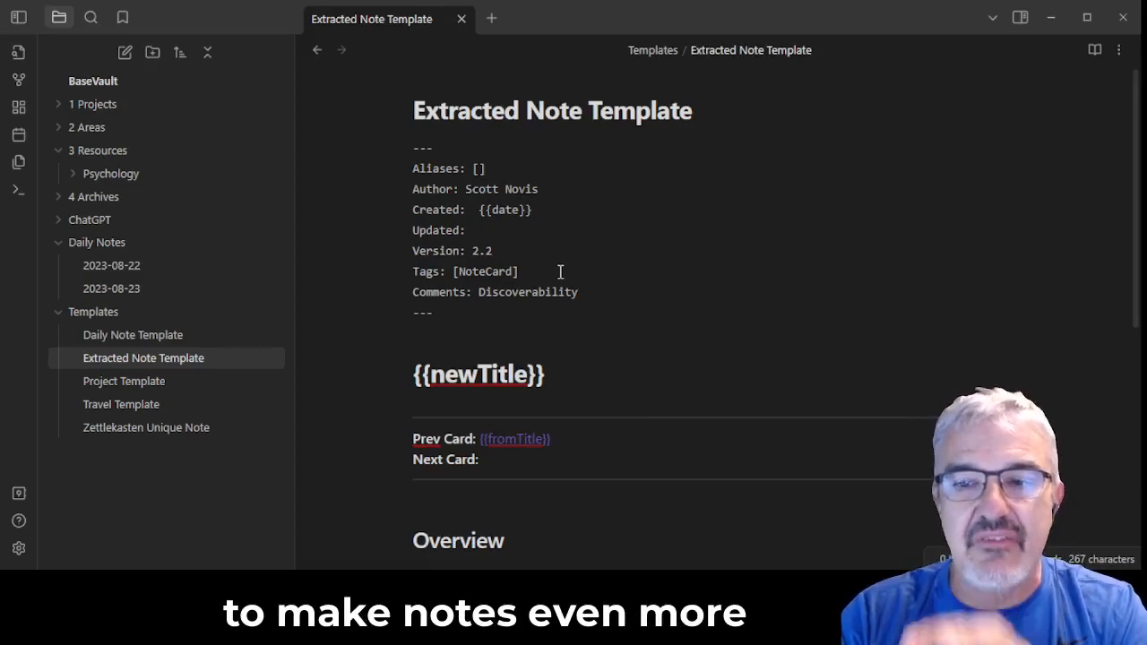
{"action": "scroll", "coordinate": [521, 312], "scroll_direction": "down", "scroll_amount": 3}
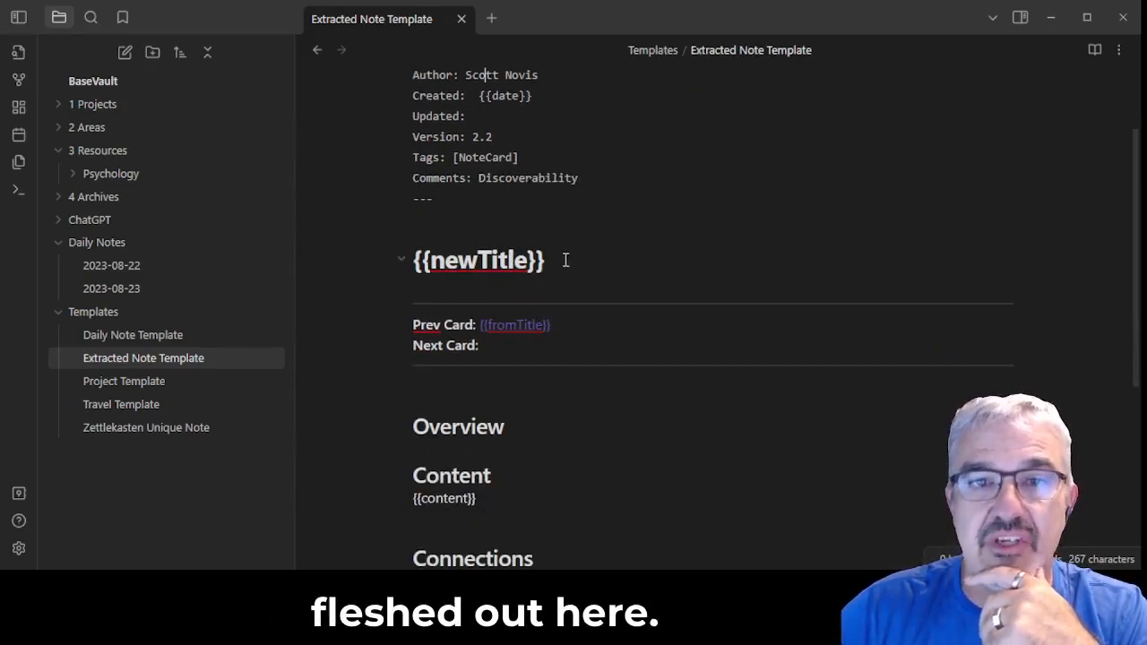
{"action": "scroll", "coordinate": [519, 202], "scroll_direction": "up", "scroll_amount": 3}
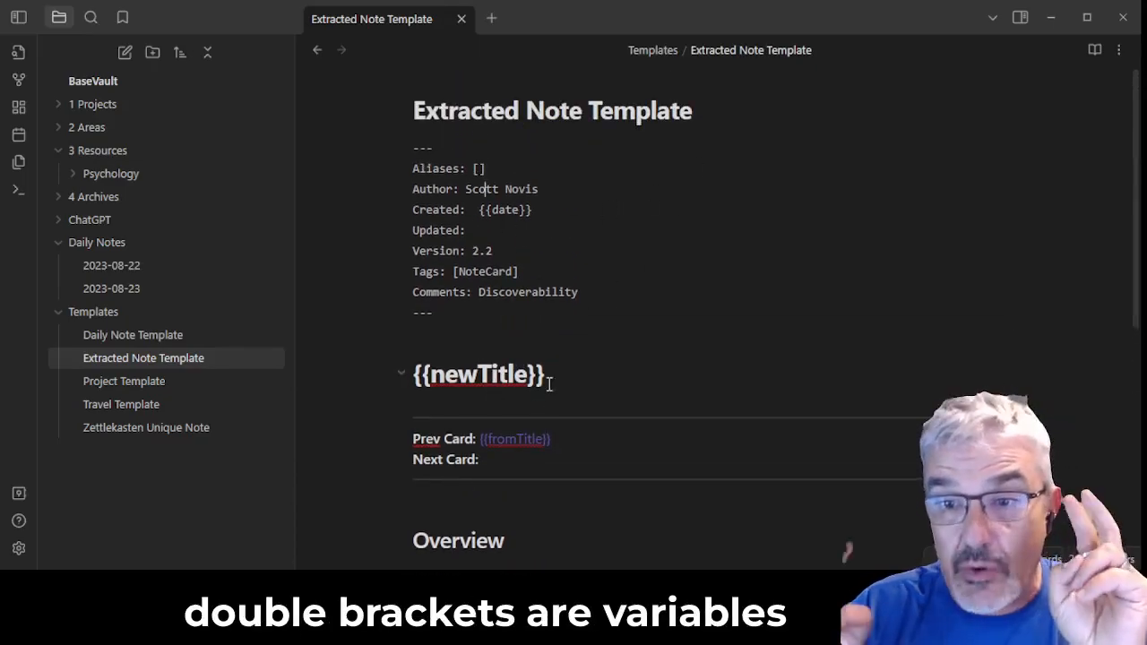
{"action": "scroll", "coordinate": [549, 382], "scroll_direction": "down", "scroll_amount": 3}
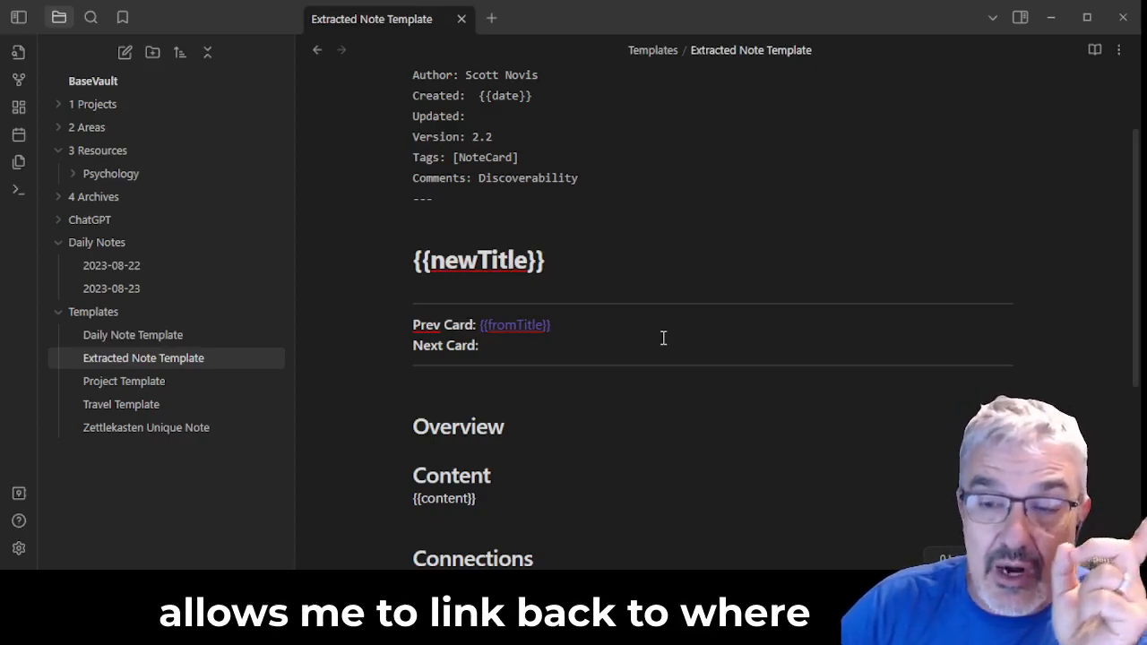
{"action": "scroll", "coordinate": [606, 450], "scroll_direction": "down", "scroll_amount": 2}
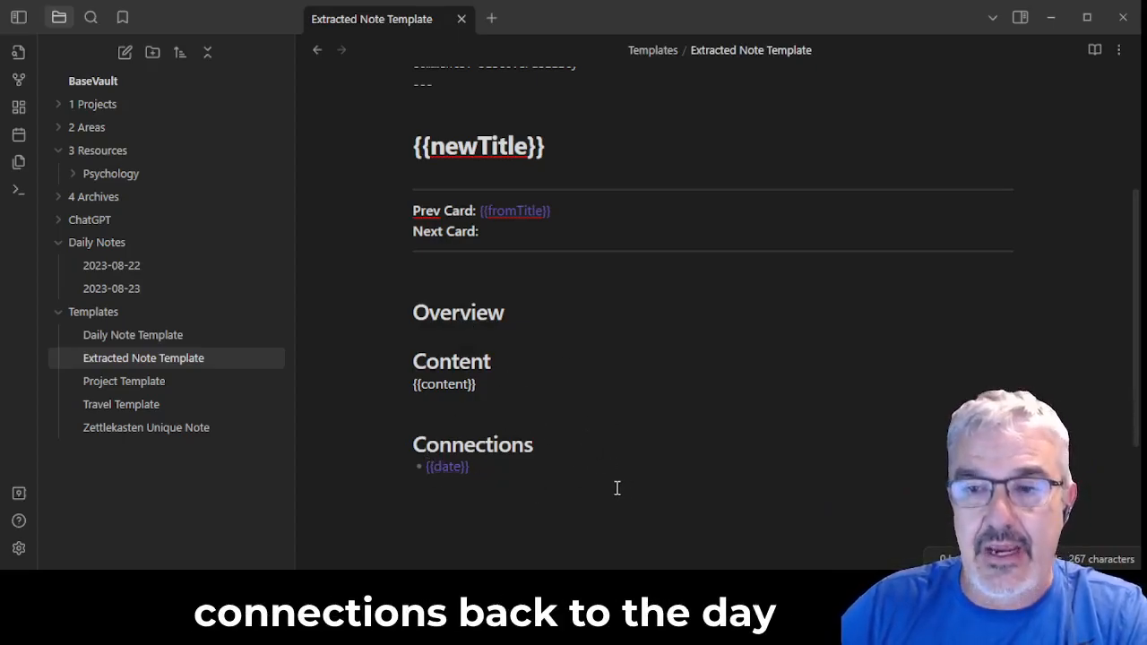
{"action": "scroll", "coordinate": [616, 487], "scroll_direction": "up", "scroll_amount": 5}
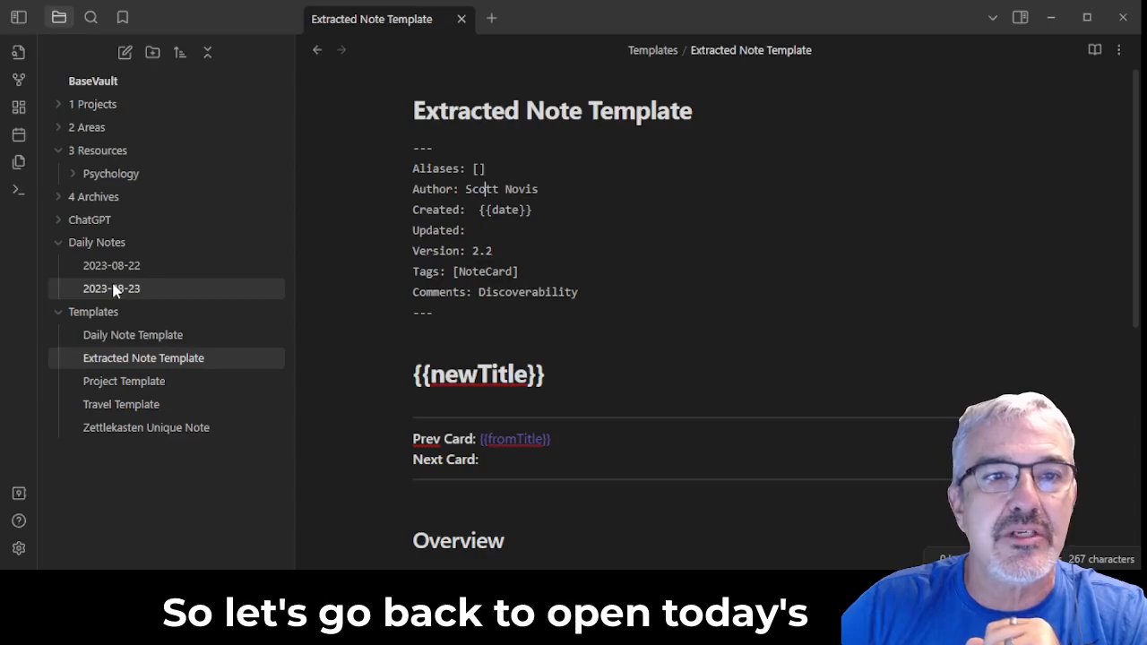
- Extract the Cognitive Dissonance section of today's daily note into a new note titled "Cognitive Dissonance"
{"action": "left_click", "coordinate": [19, 134]}
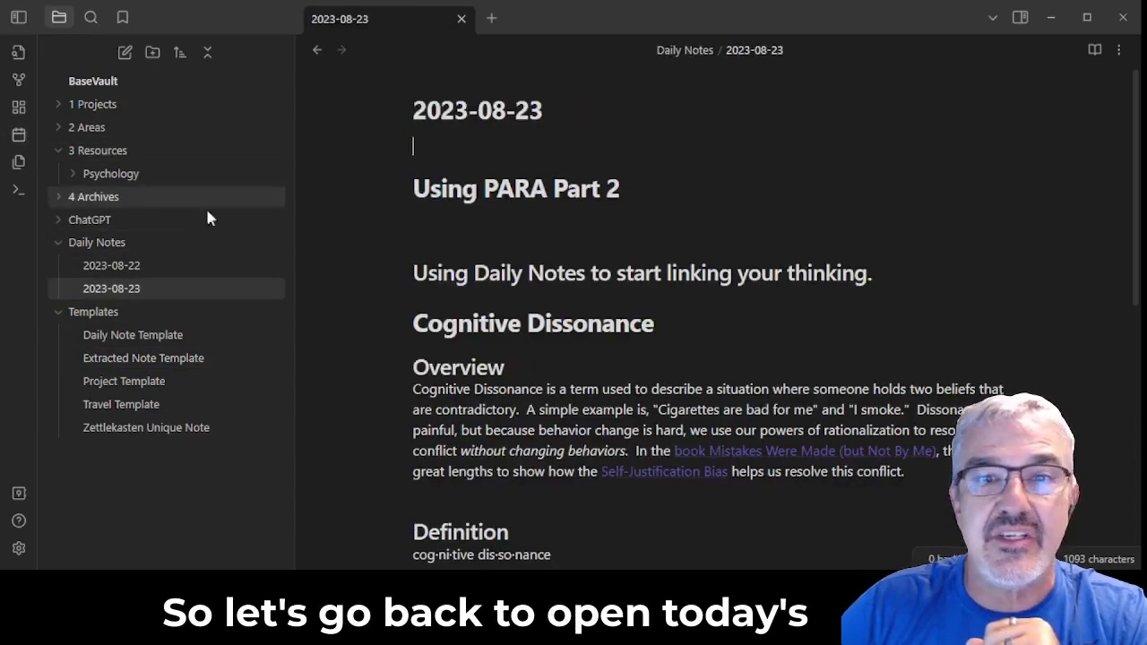
{"action": "left_click_drag", "start_coordinate": [412, 325], "coordinate": [504, 389]}
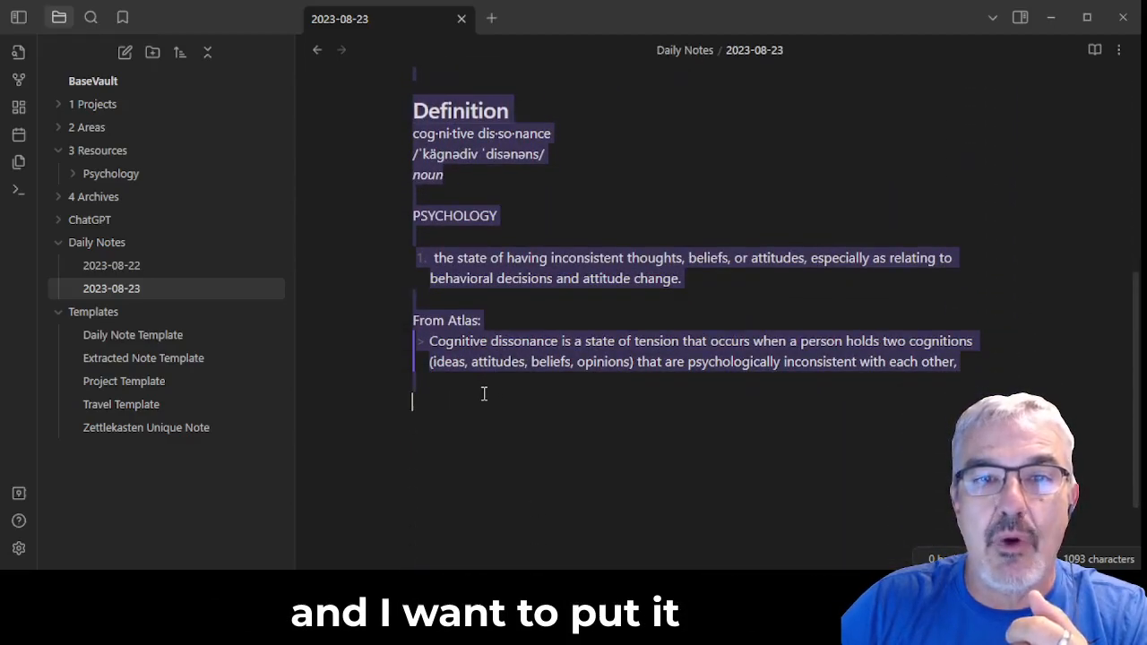
{"action": "key", "text": "ctrl+p"}
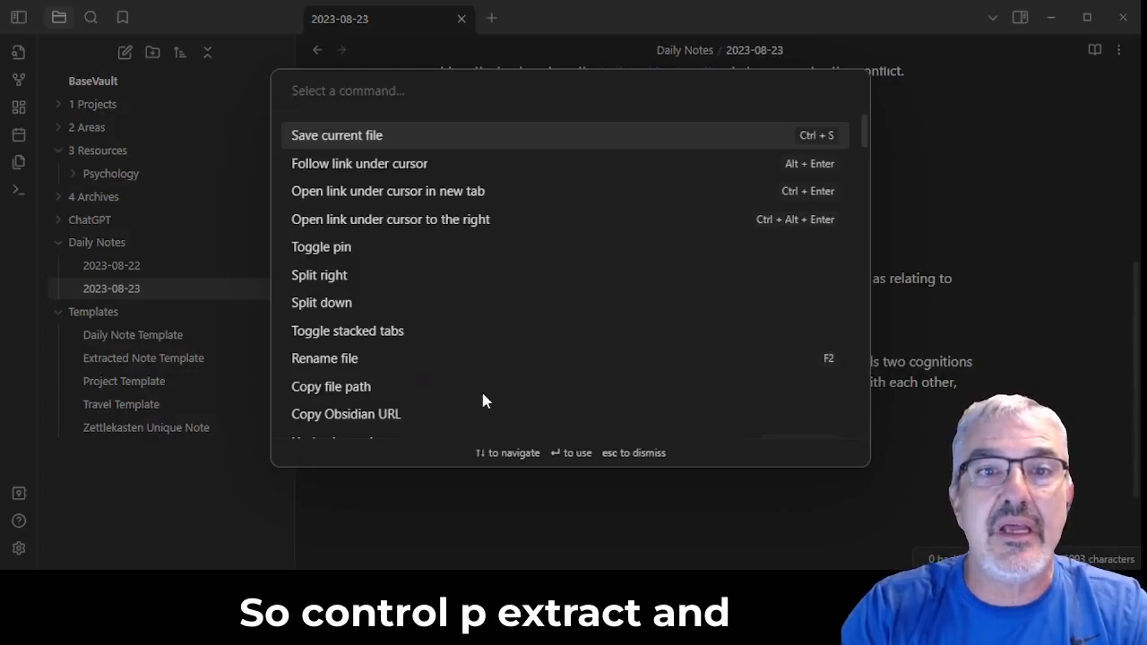
{"action": "type", "text": "3ex"}
{"action": "key", "text": "BackSpace"}
{"action": "key", "text": "BackSpace"}
{"action": "key", "text": "BackSpace"}
{"action": "type", "text": "extr"}
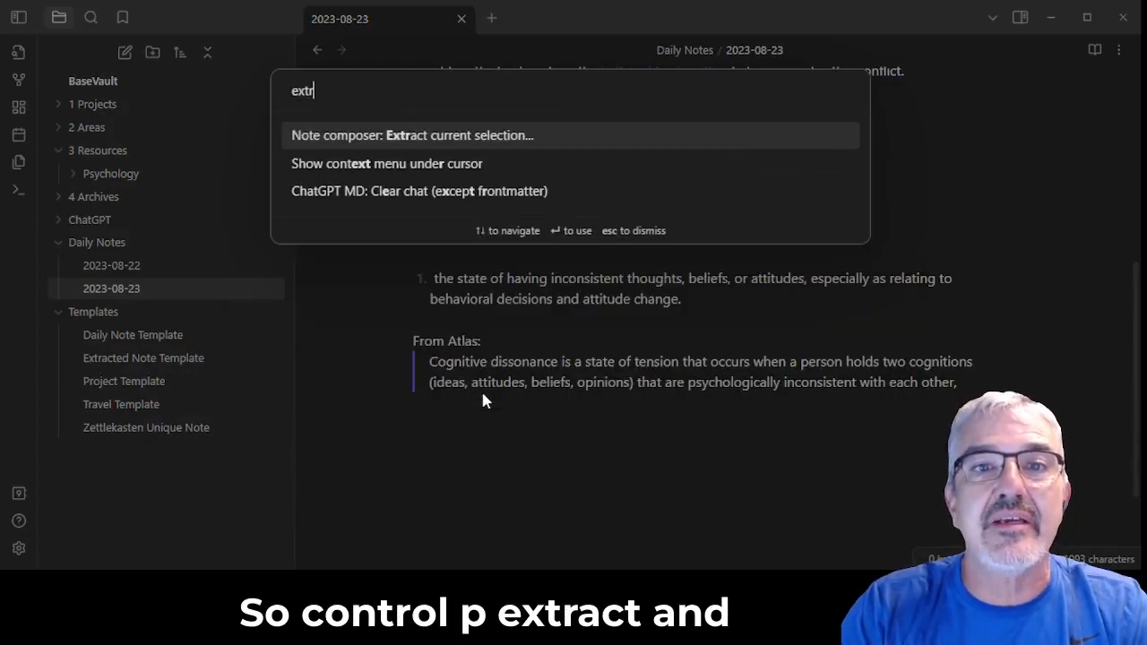
{"action": "left_click", "coordinate": [406, 137]}
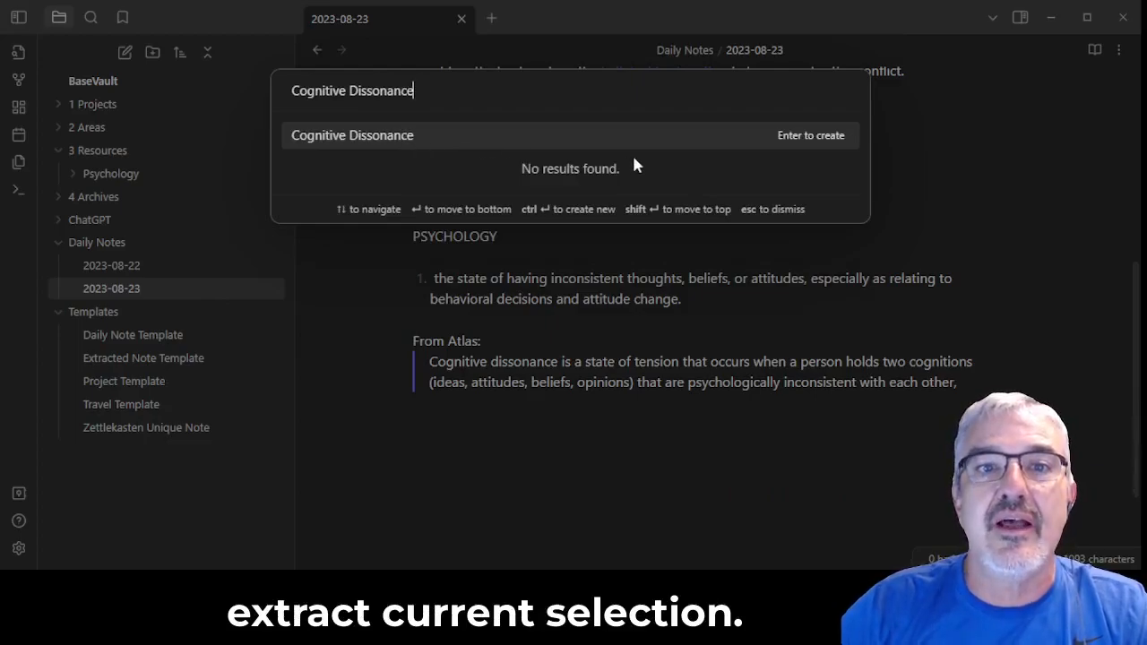
{"action": "left_click", "coordinate": [806, 141]}
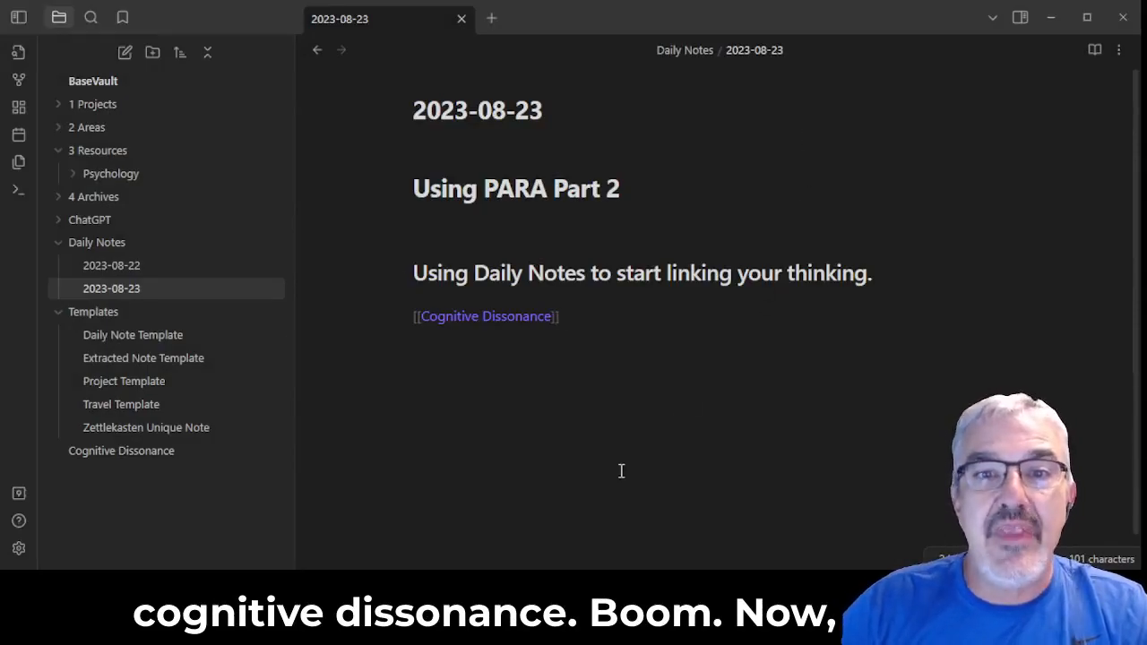
{"action": "left_click", "coordinate": [544, 300]}
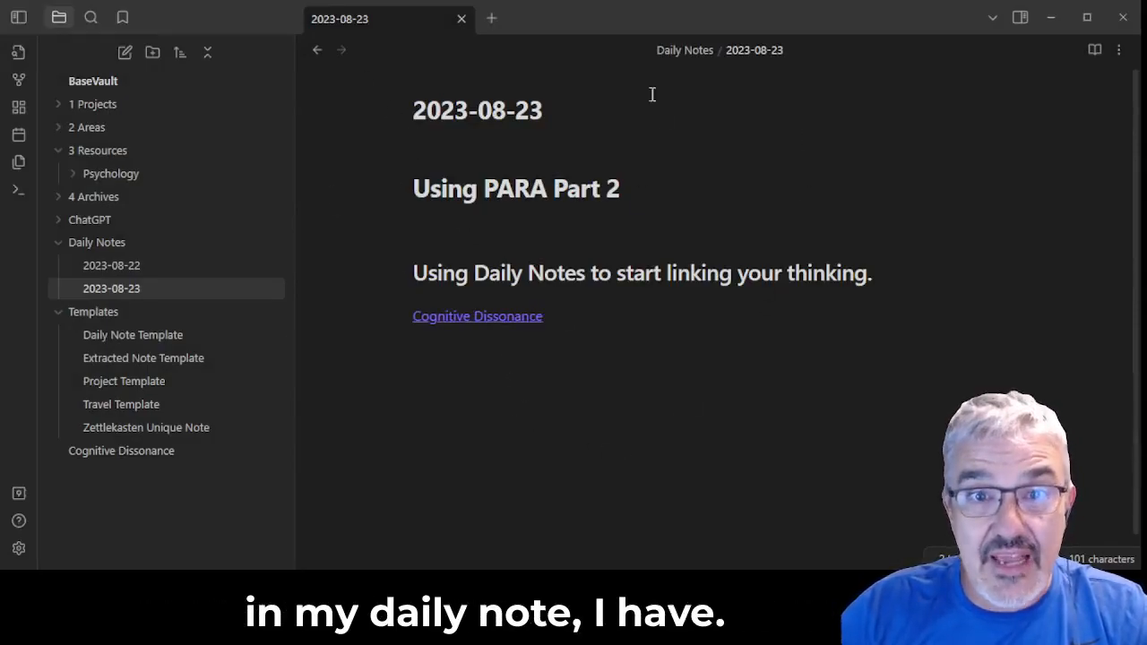
- Open the linked Cognitive Dissonance note and examine its metadata, Prev Card link to the daily note, extracted content and Connections
{"action": "left_click", "coordinate": [516, 321]}
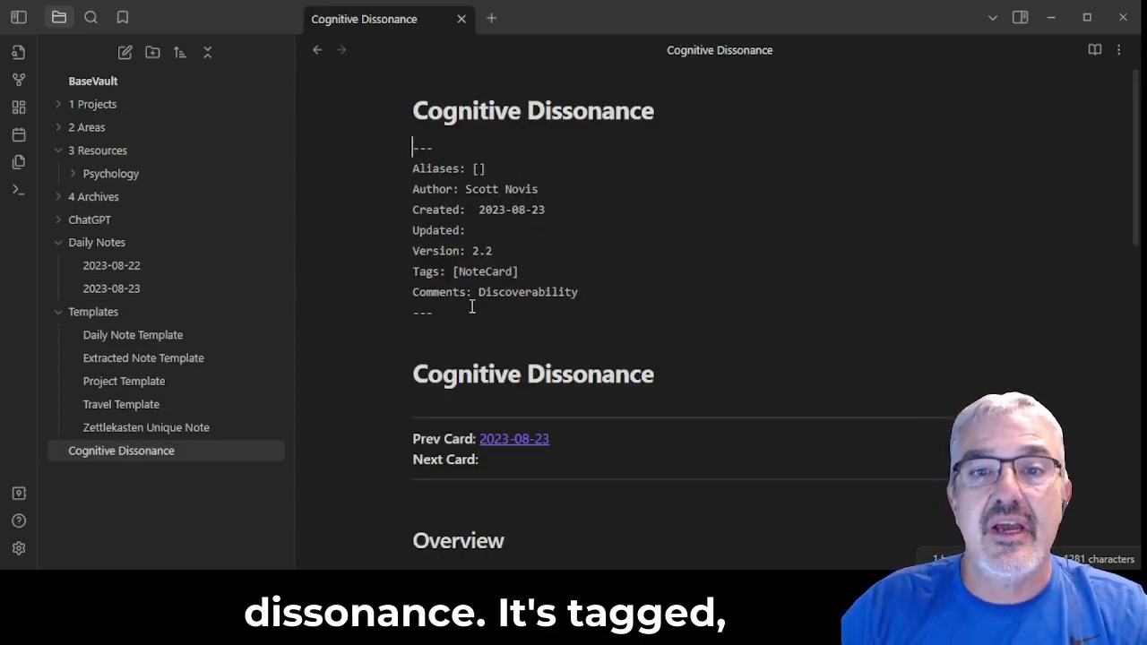
{"action": "scroll", "coordinate": [471, 306], "scroll_direction": "down", "scroll_amount": 2}
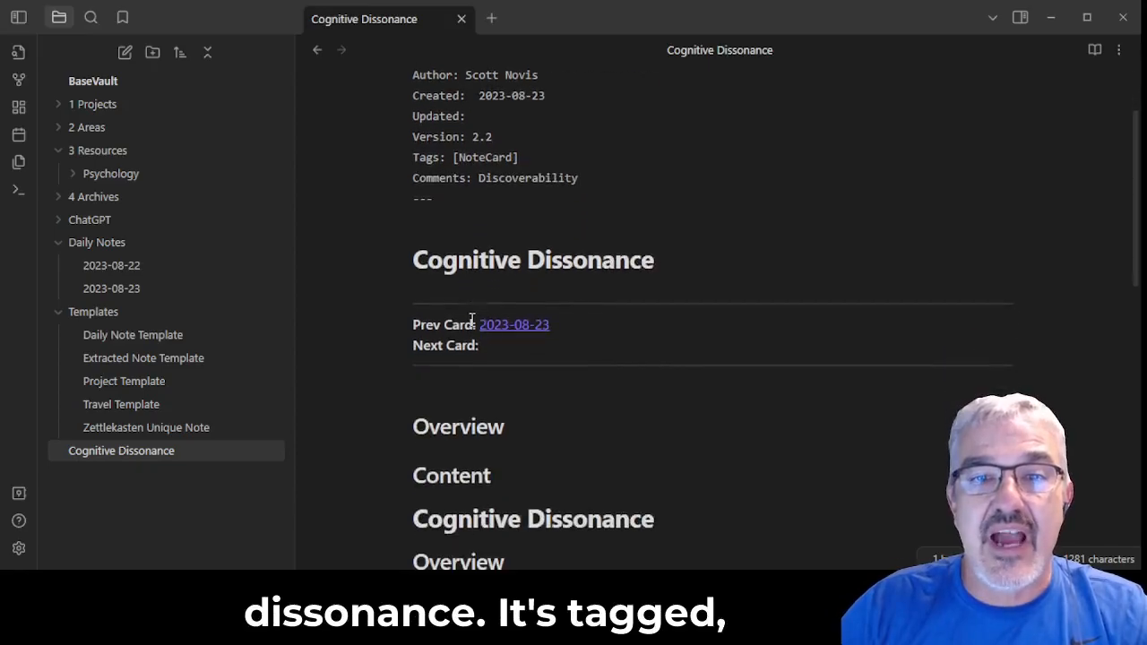
{"action": "left_click", "coordinate": [518, 326]}
{"action": "left_click", "coordinate": [513, 321]}
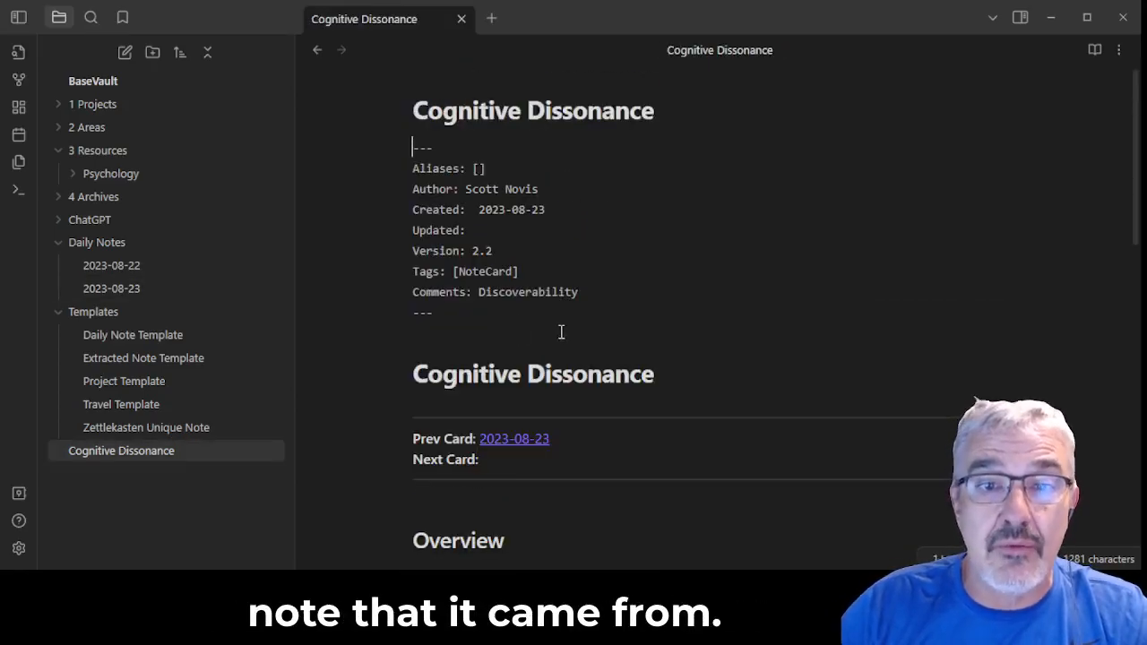
{"action": "scroll", "coordinate": [559, 331], "scroll_direction": "down", "scroll_amount": 6}
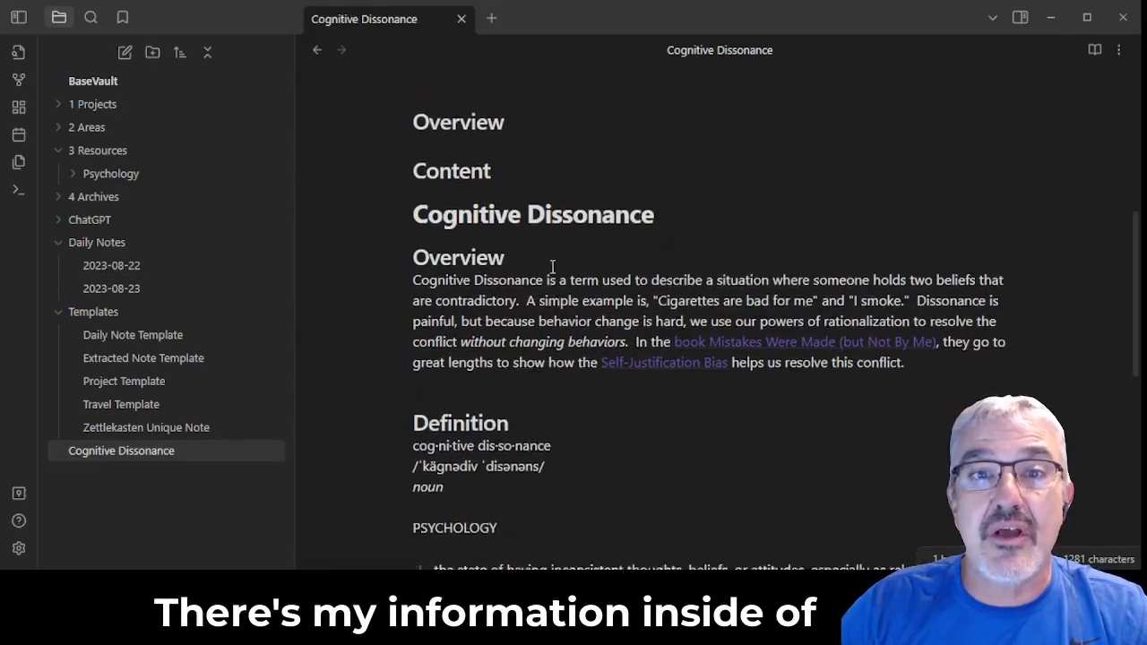
{"action": "scroll", "coordinate": [552, 267], "scroll_direction": "up", "scroll_amount": 1}
{"action": "scroll", "coordinate": [512, 284], "scroll_direction": "down", "scroll_amount": 6}
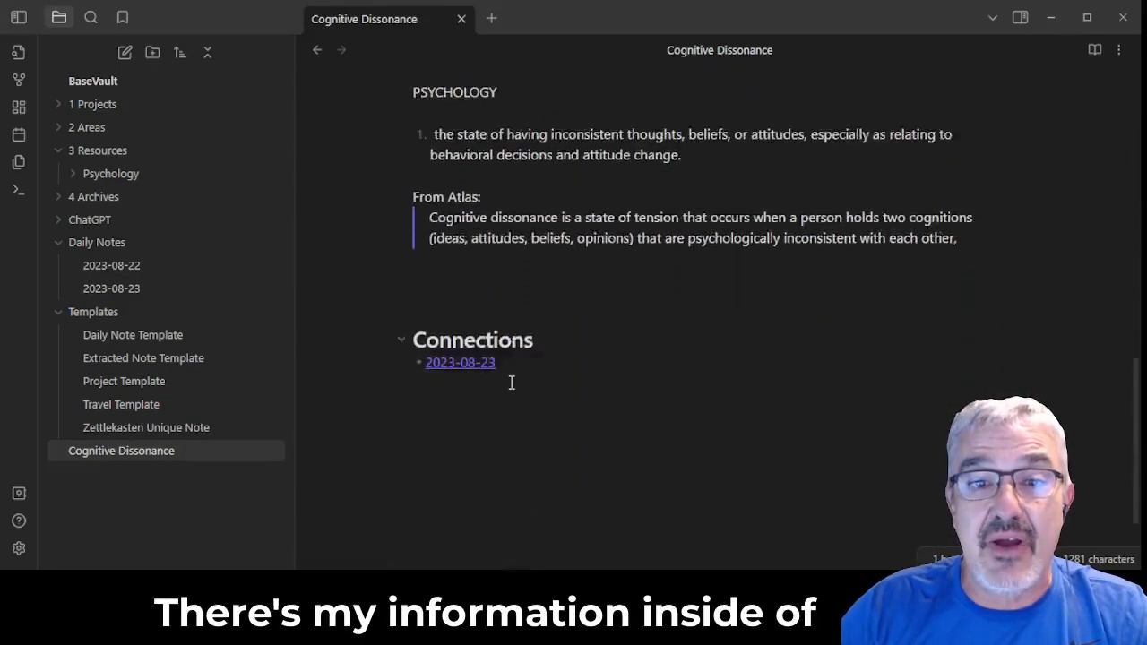
- Add an extra blank line beneath the first Overview heading of the Cognitive Dissonance note
{"action": "scroll", "coordinate": [510, 379], "scroll_direction": "up", "scroll_amount": 8}
{"action": "left_click", "coordinate": [492, 329]}
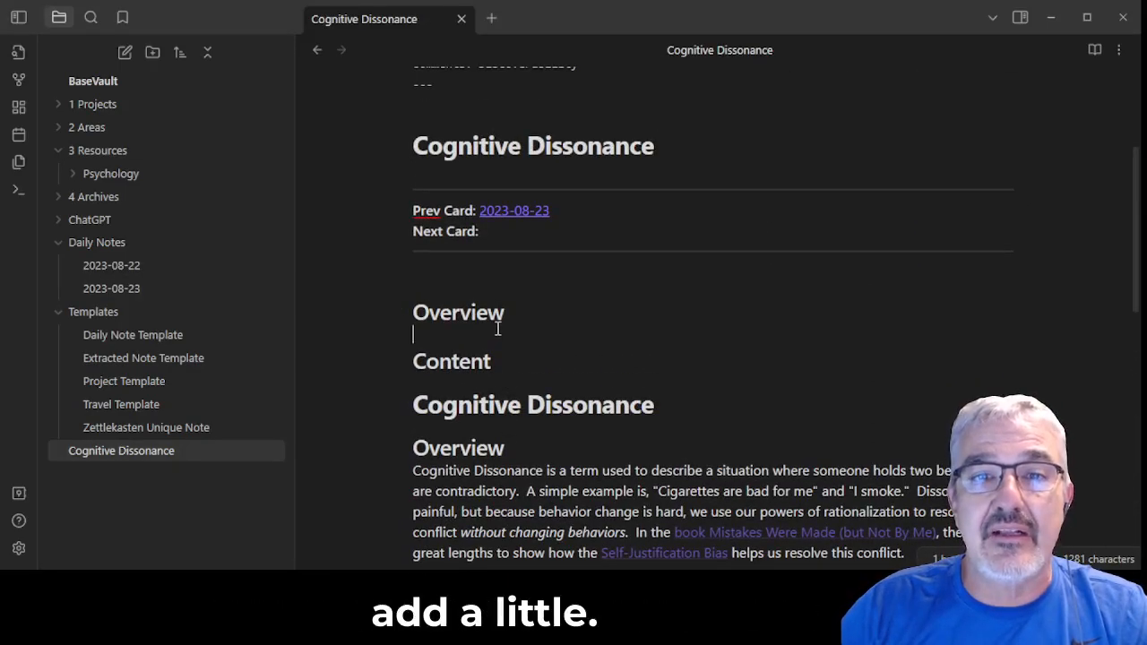
{"action": "key", "text": "Return"}
{"action": "type", "text": "I think"}
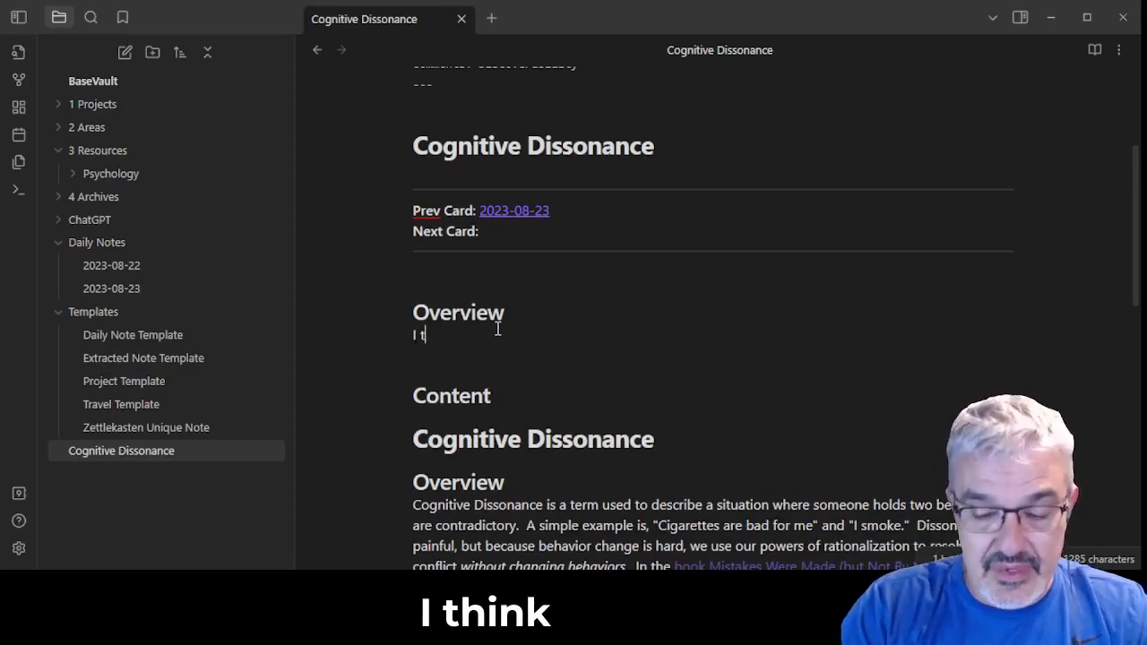
{"action": "key", "text": "BackSpace"}
{"action": "key", "text": "BackSpace"}
{"action": "key", "text": "BackSpace"}
{"action": "key", "text": "BackSpace"}
{"action": "key", "text": "BackSpace"}
{"action": "key", "text": "BackSpace"}
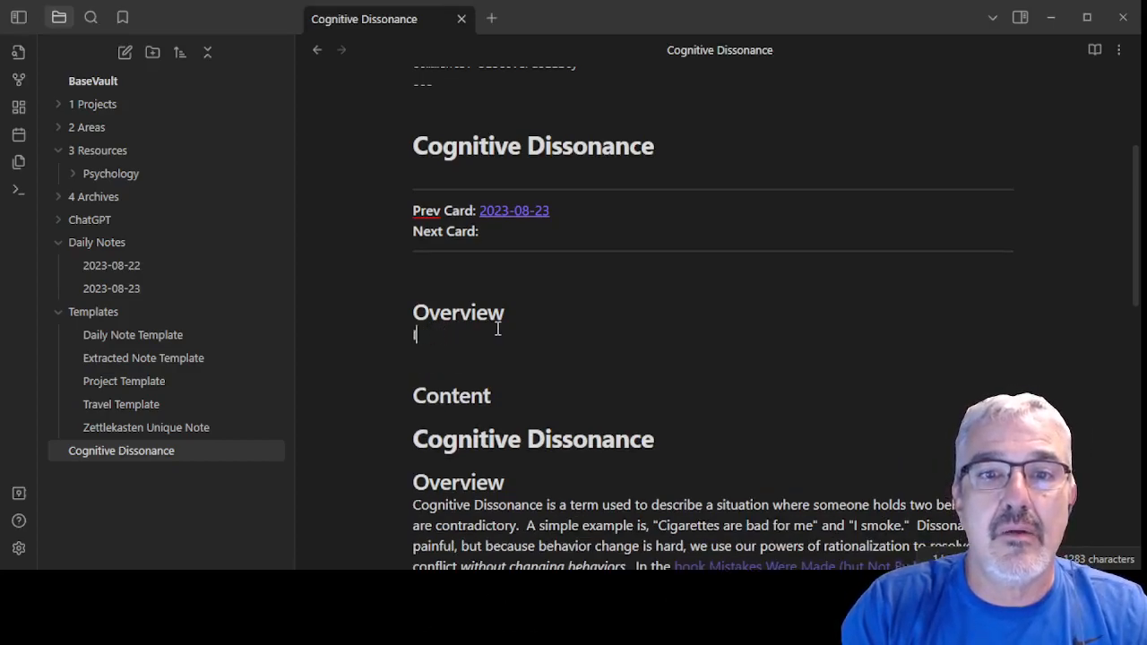
- Write "Holding two ideas in your head is painful." beneath the first Overview heading
{"action": "type", "text": "Hold"}
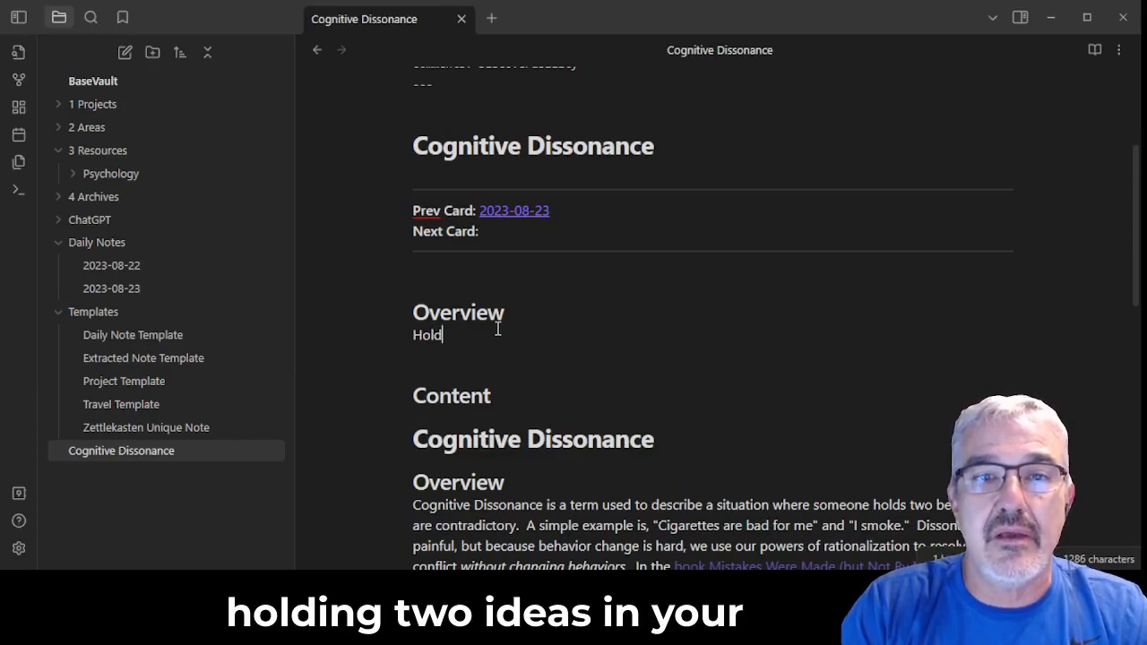
{"action": "type", "text": "ing two ideas in your head is painfu"}
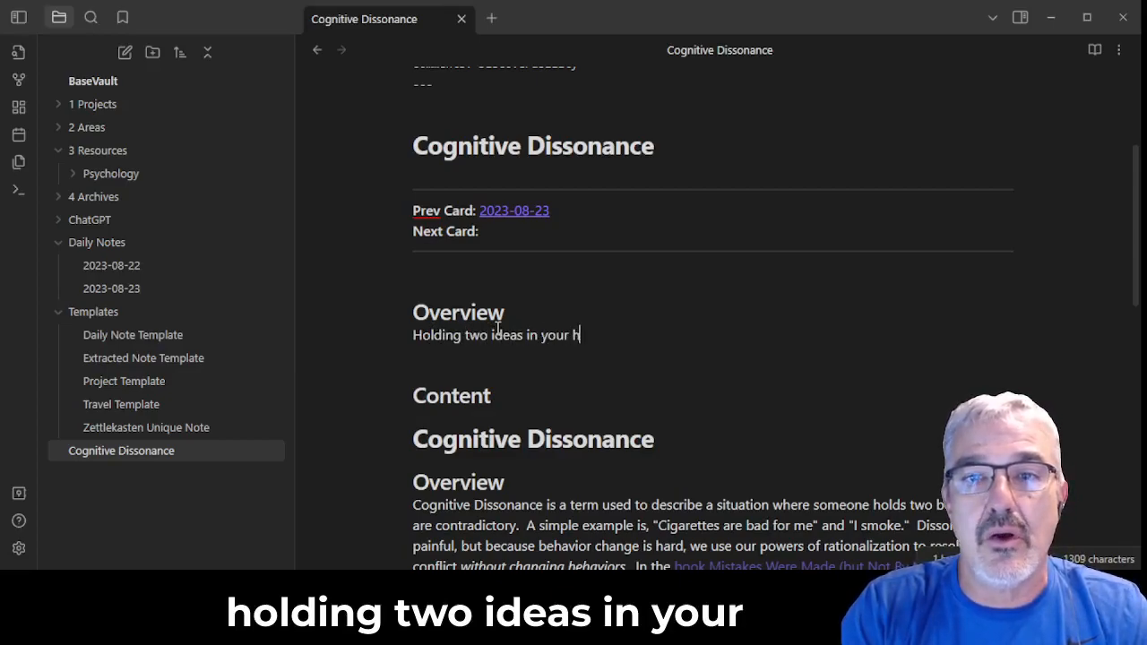
{"action": "key", "text": "BackSpace"}
{"action": "key", "text": "BackSpace"}
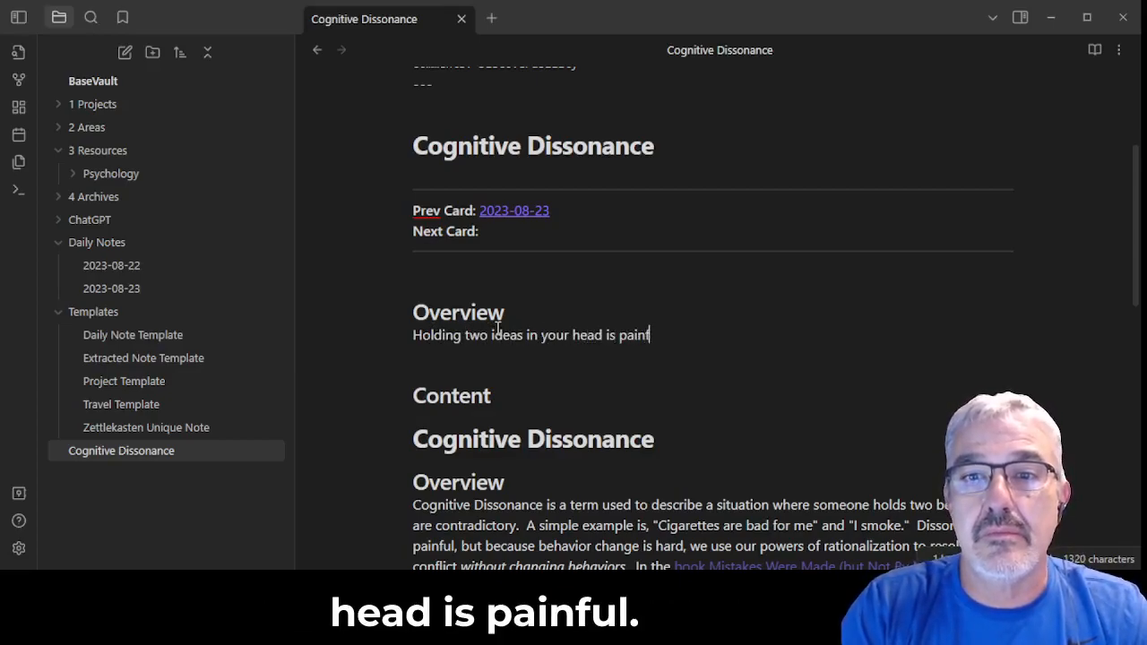
{"action": "type", "text": "ful."}
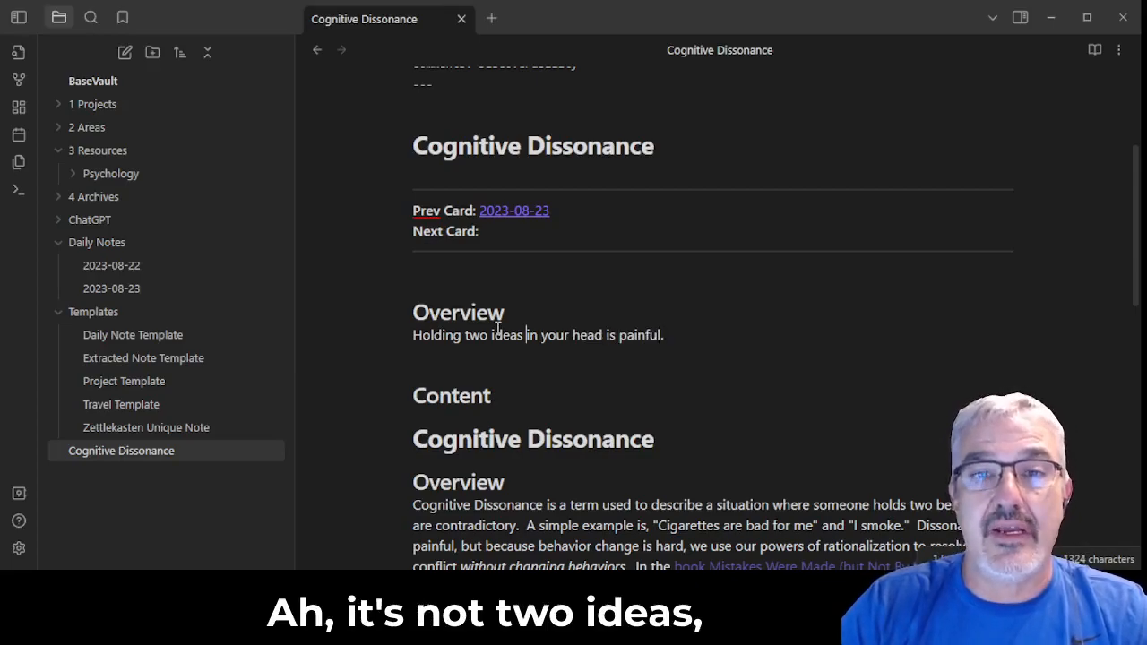
- Reword the overview sentence to "Holding two conflicting BELIEFS in your head is painful."
{"action": "left_click", "coordinate": [498, 331]}
{"action": "type", "text": "conflicting"}
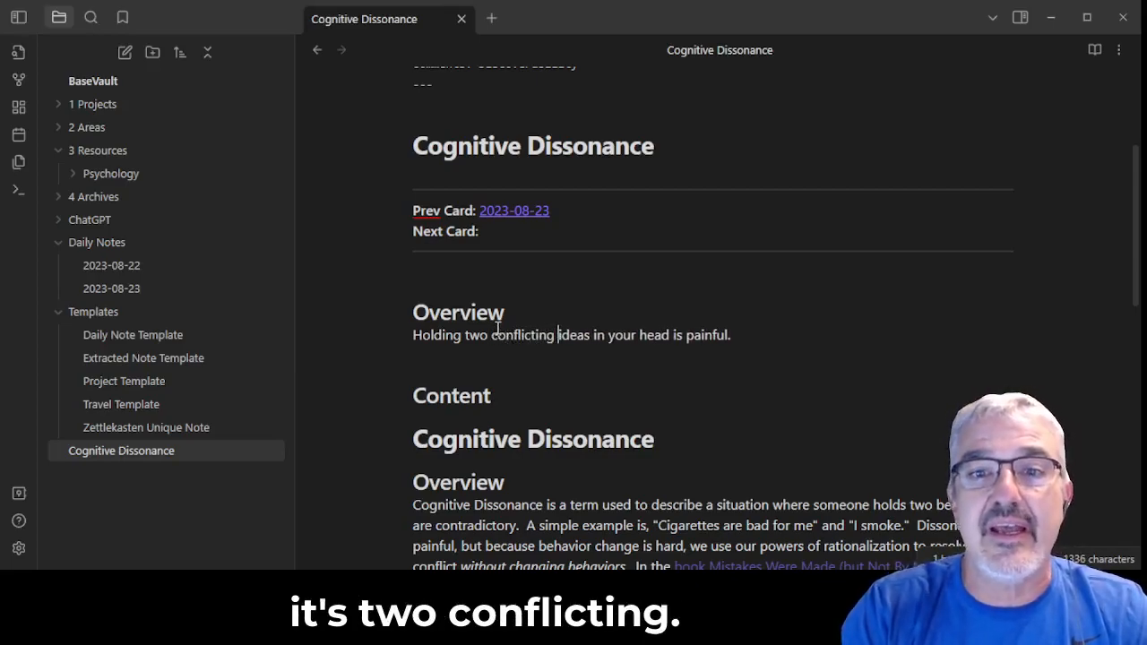
{"action": "key", "text": "ctrl+shift+Right"}
{"action": "type", "text": "BELIEF"}
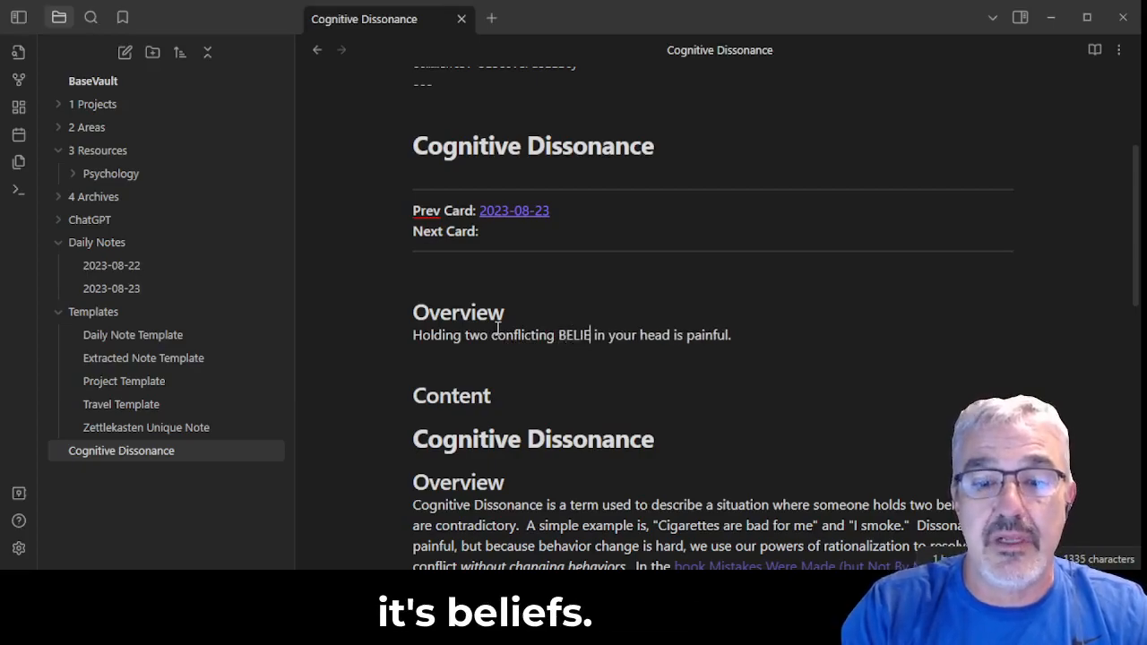
{"action": "type", "text": "S"}
{"action": "key", "text": "Down"}
{"action": "key", "text": "Down"}
{"action": "key", "text": "Up"}
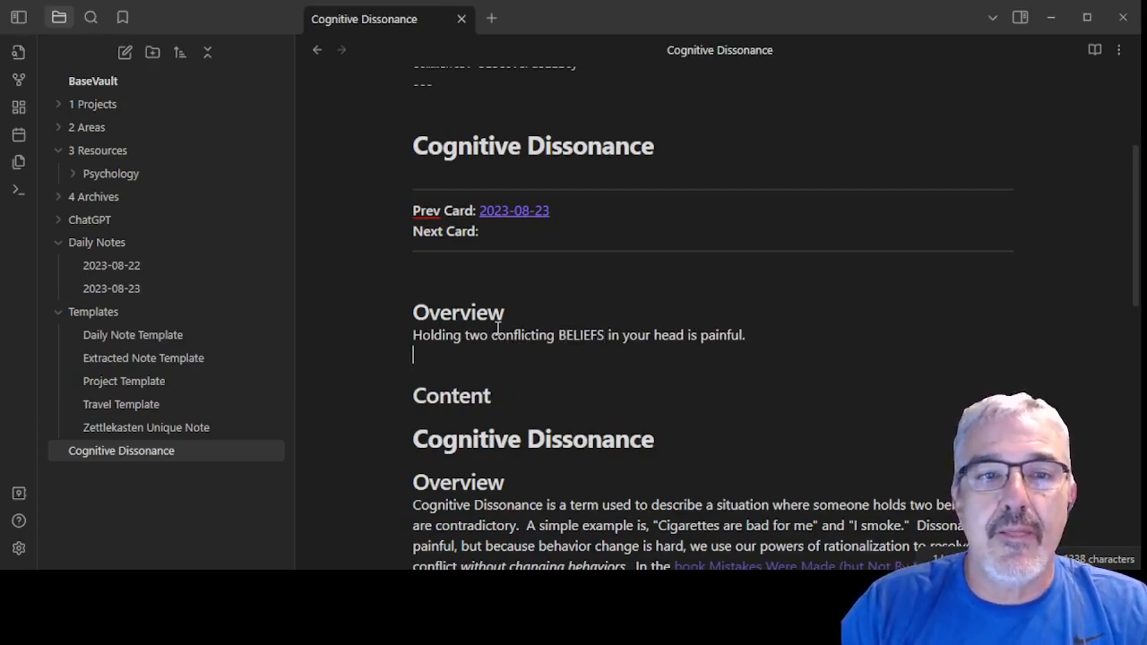
- Move the Cognitive Dissonance note into 3 Resources and on into its Psychology subfolder, and expand that subfolder
{"action": "right_click", "coordinate": [157, 457]}
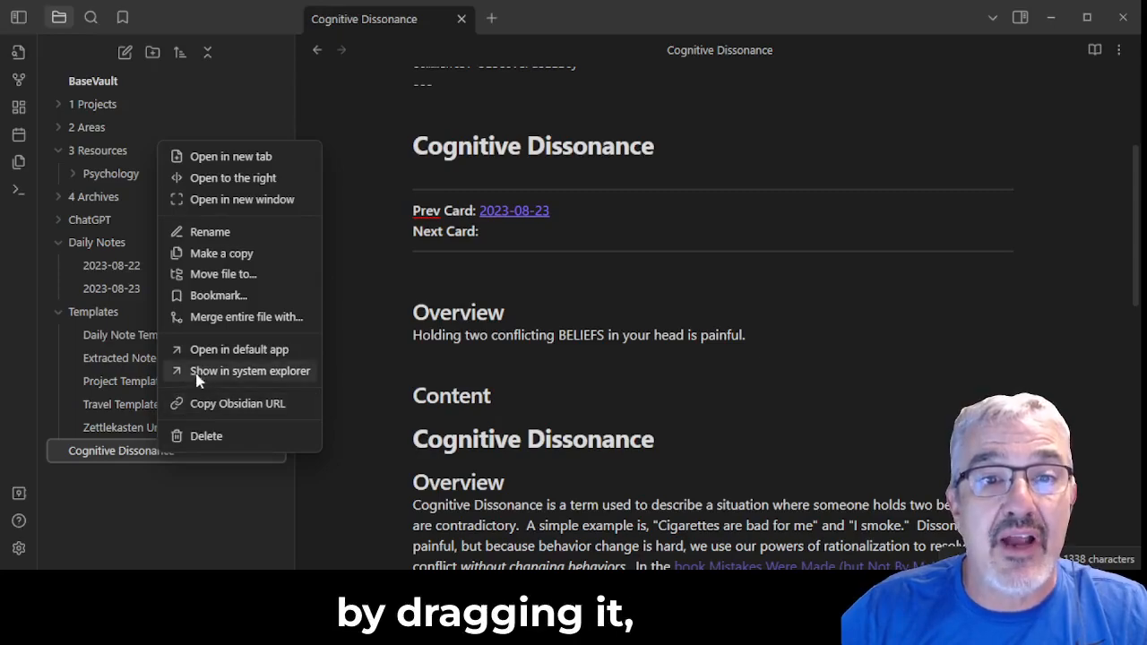
{"action": "left_click", "coordinate": [223, 274]}
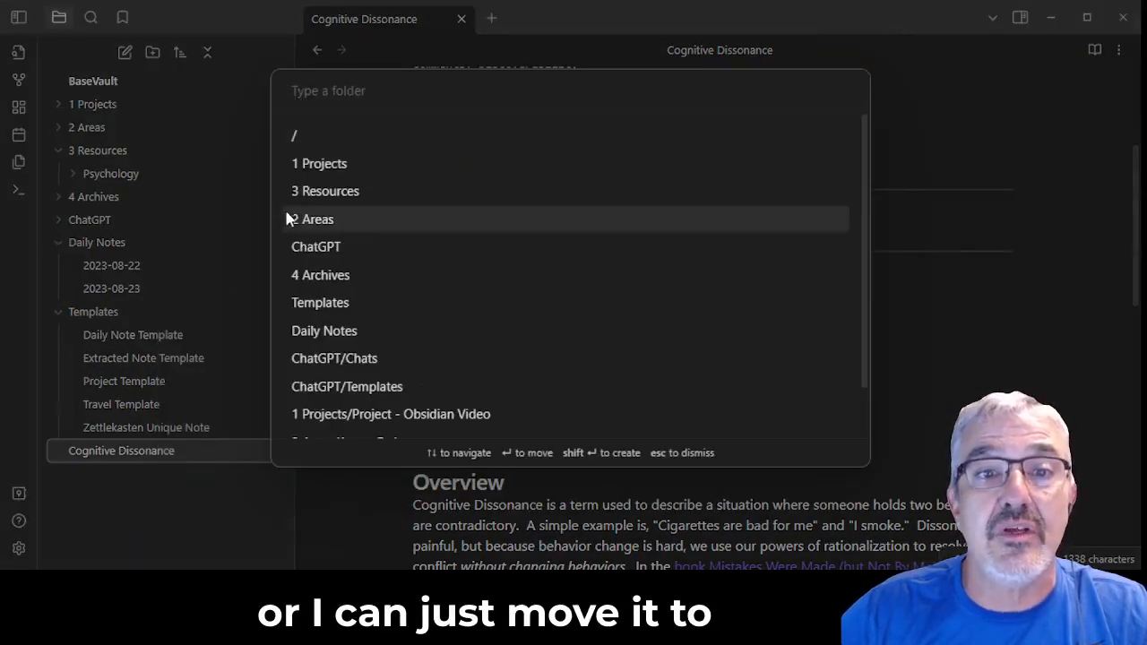
{"action": "left_click", "coordinate": [336, 193]}
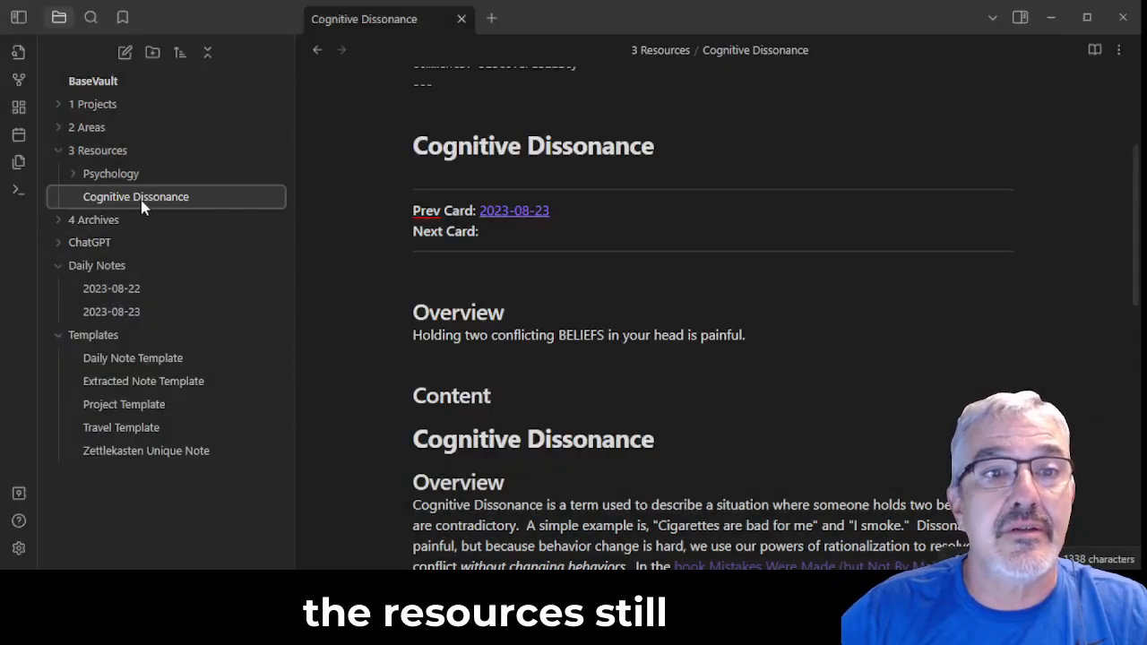
{"action": "mouse_move", "coordinate": [128, 201]}
{"action": "left_mouse_down"}
{"action": "mouse_move", "coordinate": [133, 173]}
{"action": "mouse_move", "coordinate": [127, 184]}
{"action": "left_mouse_up"}
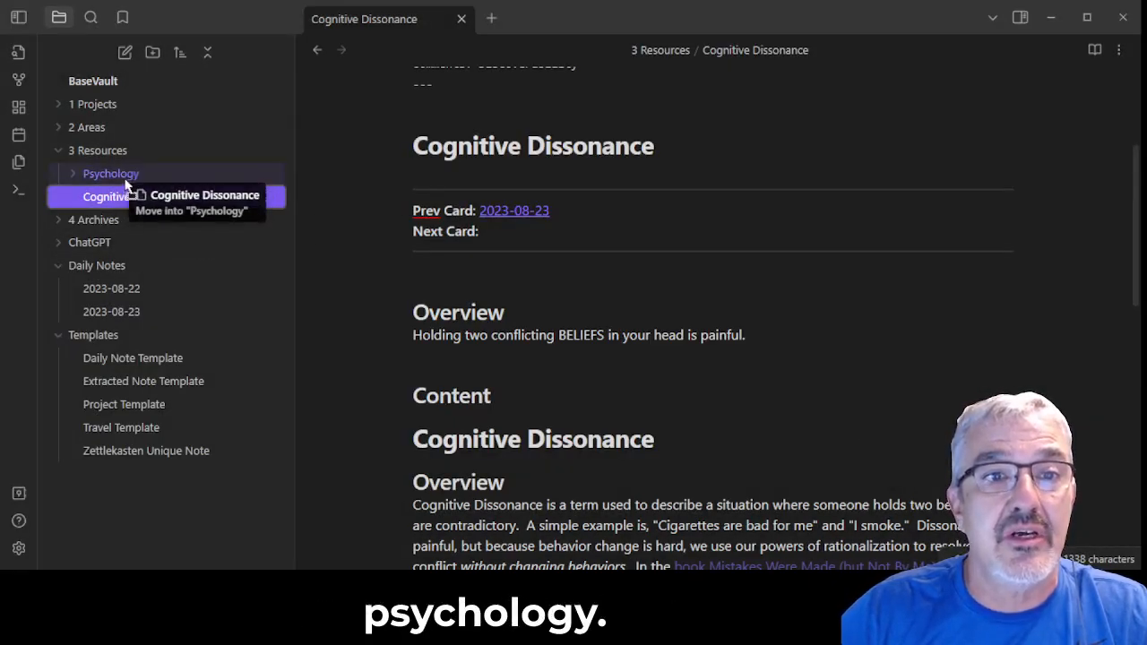
{"action": "left_click", "coordinate": [77, 177]}
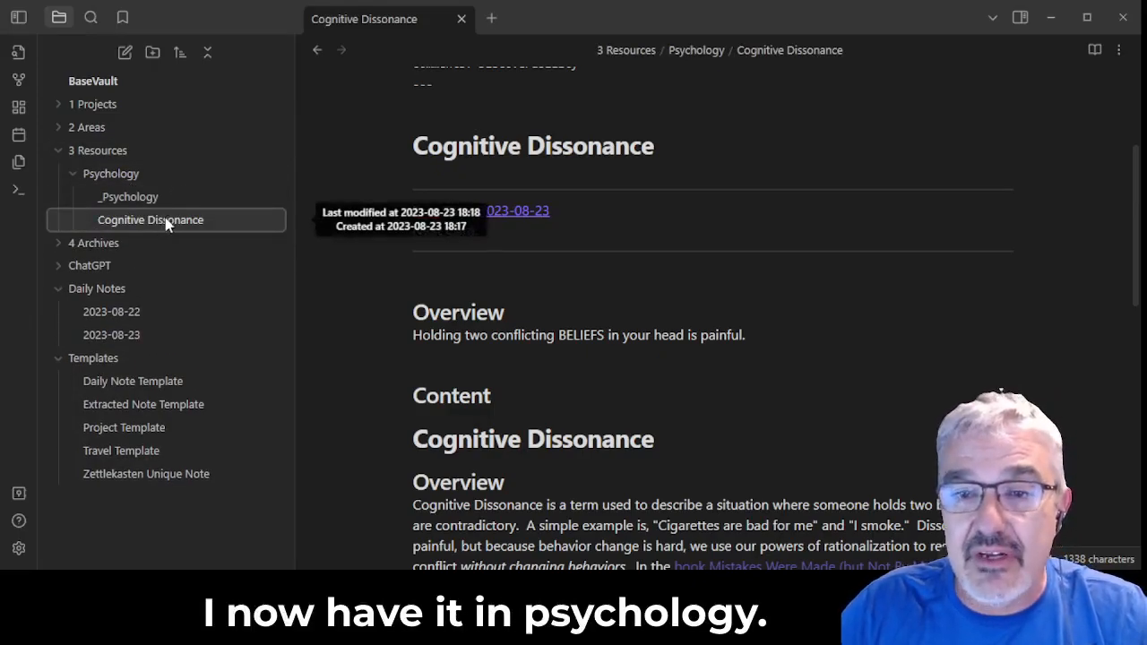
- Check the links between the moved Cognitive Dissonance note and the 2023-08-23 daily note in both directions, ending on Cognitive Dissonance
{"action": "left_click", "coordinate": [513, 213]}
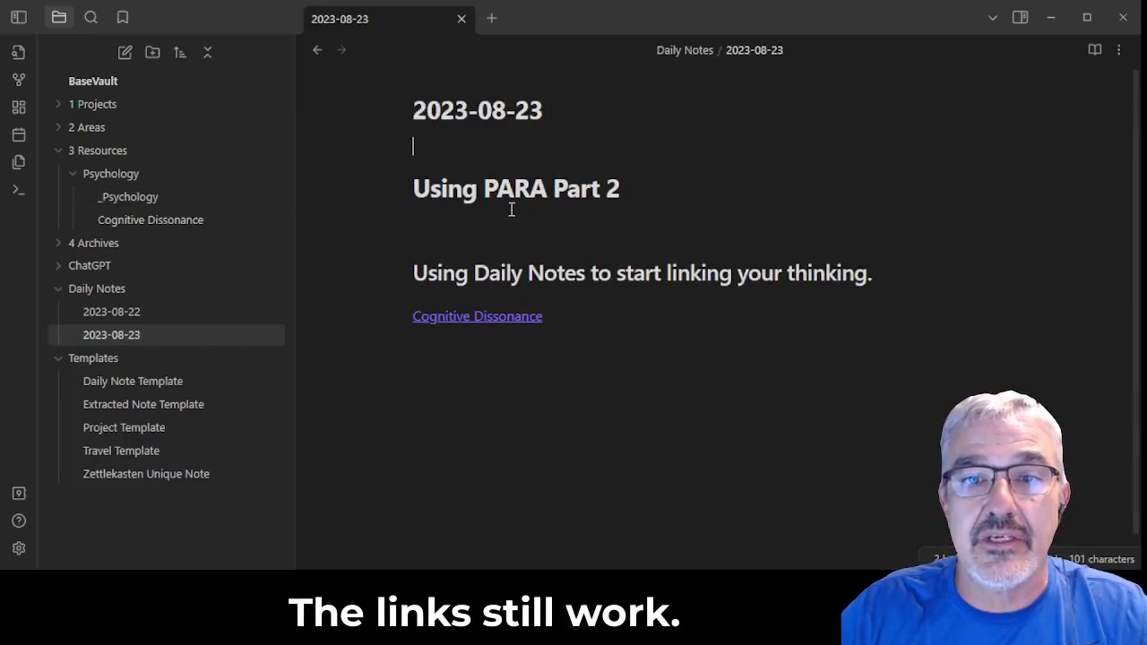
{"action": "left_click", "coordinate": [479, 319]}
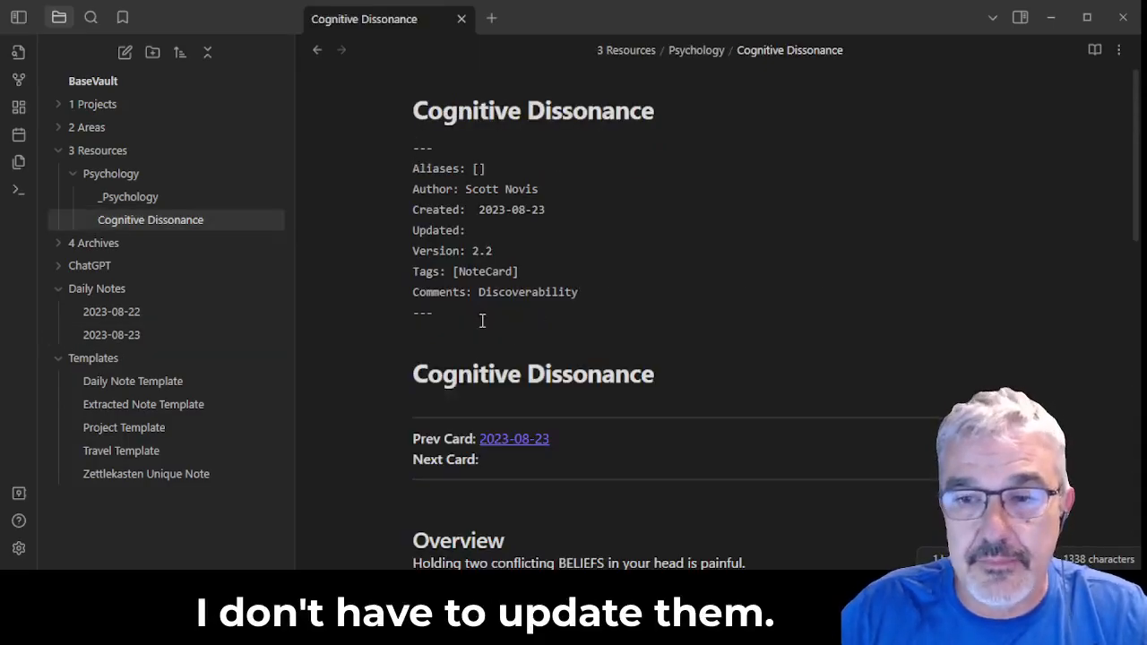
{"action": "left_click", "coordinate": [520, 439]}
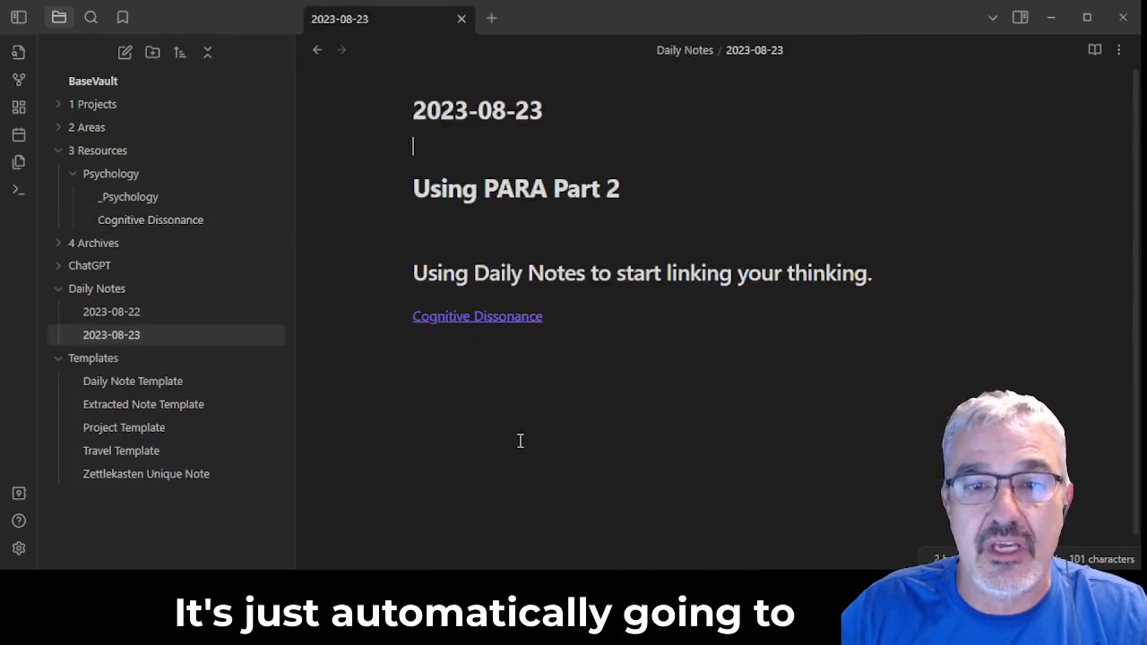
{"action": "left_click", "coordinate": [518, 319]}
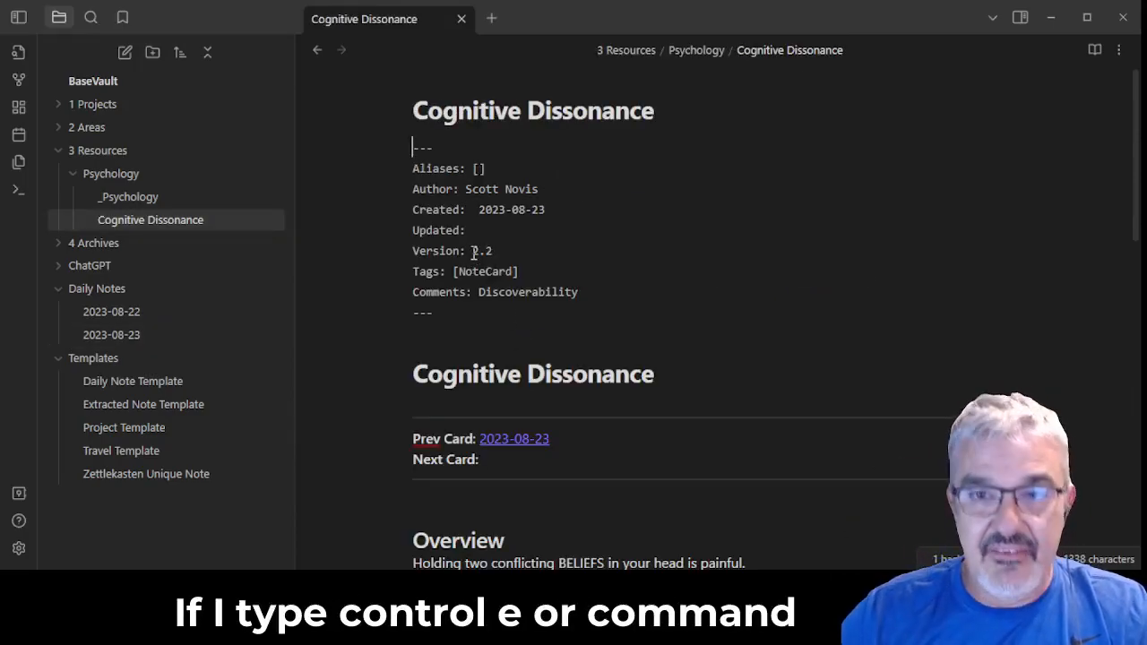
- Compare the Cognitive Dissonance note in reading and editing views, and read it through in reading view
{"action": "key", "text": "ctrl+e"}
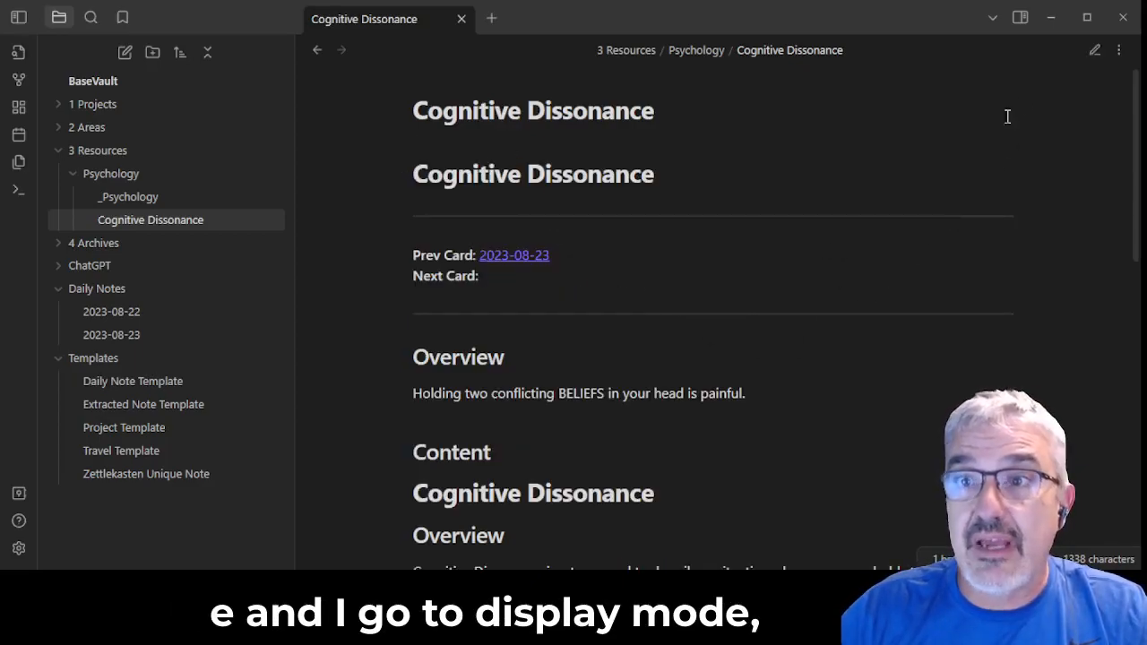
{"action": "left_click", "coordinate": [1092, 49]}
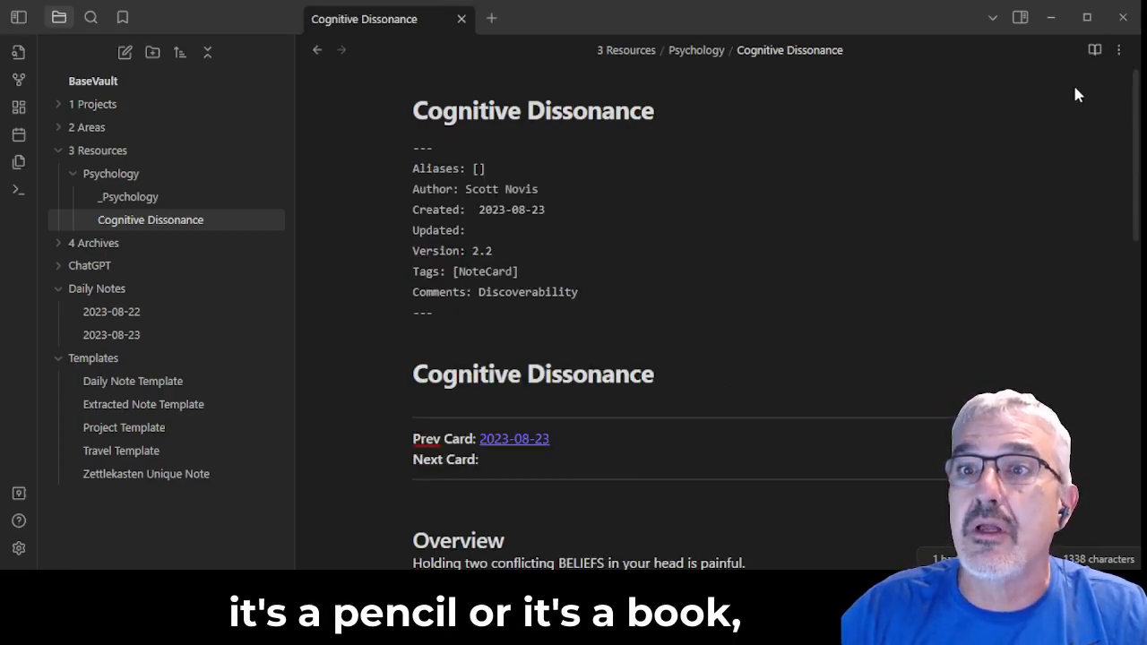
{"action": "left_click", "coordinate": [1095, 51]}
{"action": "scroll", "coordinate": [519, 287], "scroll_direction": "down", "scroll_amount": 10}
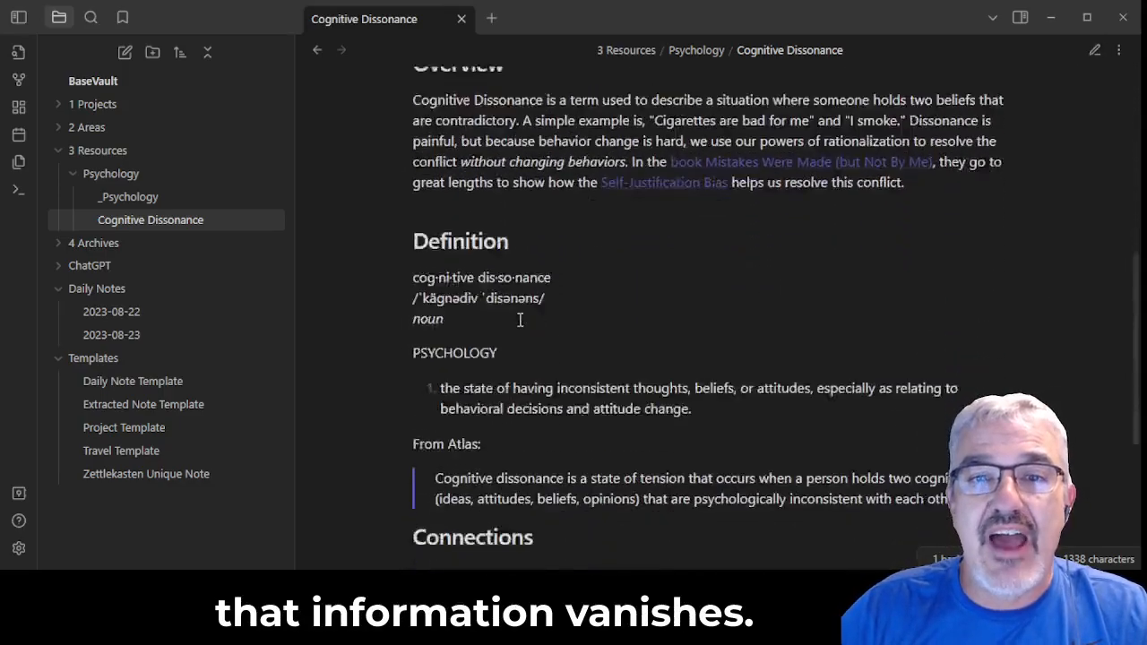
{"action": "scroll", "coordinate": [516, 336], "scroll_direction": "up", "scroll_amount": 10}
{"action": "scroll", "coordinate": [516, 336], "scroll_direction": "down", "scroll_amount": 9}
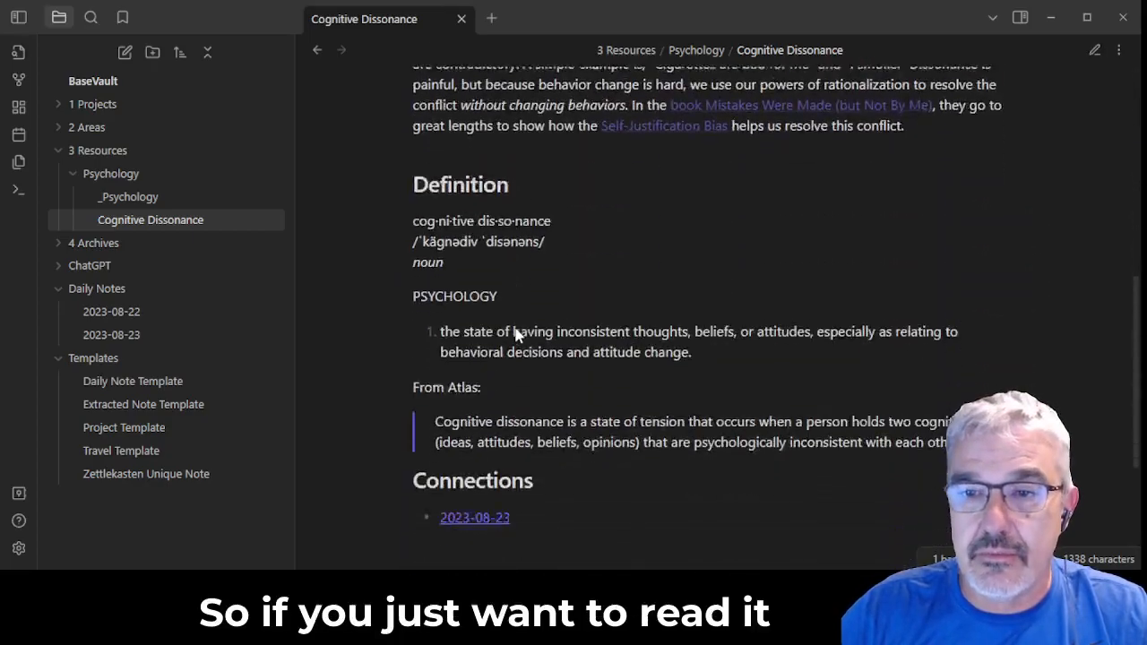
- Switch the Cognitive Dissonance note to editing view and add the alias "CD Bias" to its front matter
{"action": "scroll", "coordinate": [516, 334], "scroll_direction": "up", "scroll_amount": 10}
{"action": "scroll", "coordinate": [516, 334], "scroll_direction": "down", "scroll_amount": 8}
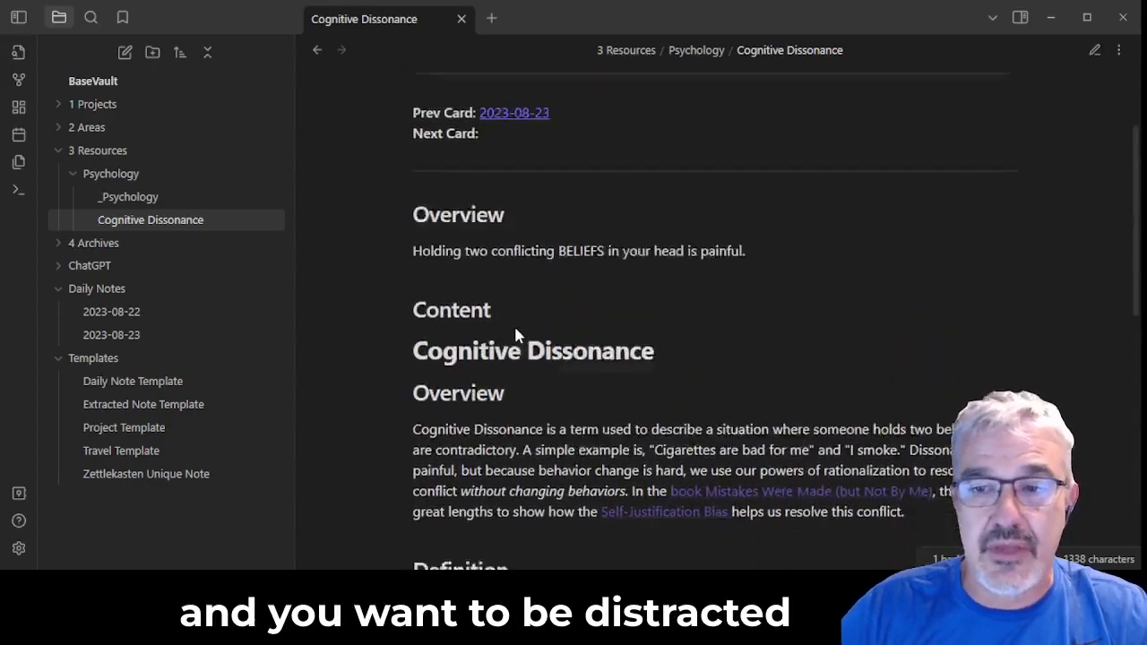
{"action": "scroll", "coordinate": [515, 333], "scroll_direction": "down", "scroll_amount": 1}
{"action": "scroll", "coordinate": [515, 335], "scroll_direction": "up", "scroll_amount": 10}
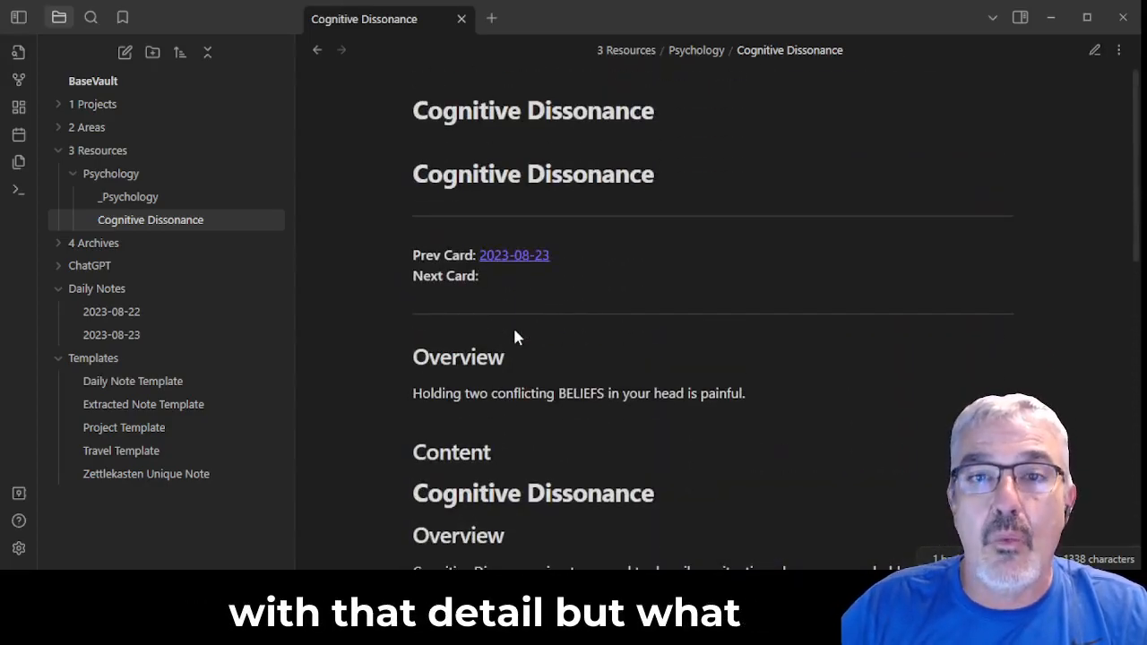
{"action": "left_click", "coordinate": [1094, 51]}
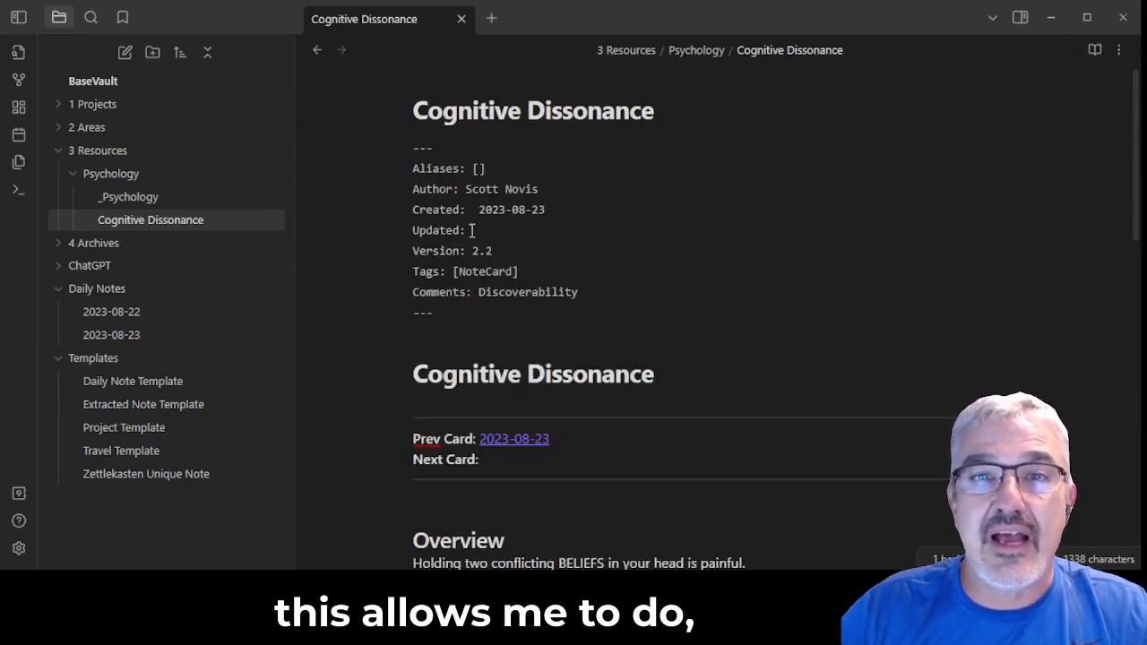
{"action": "left_click", "coordinate": [481, 171]}
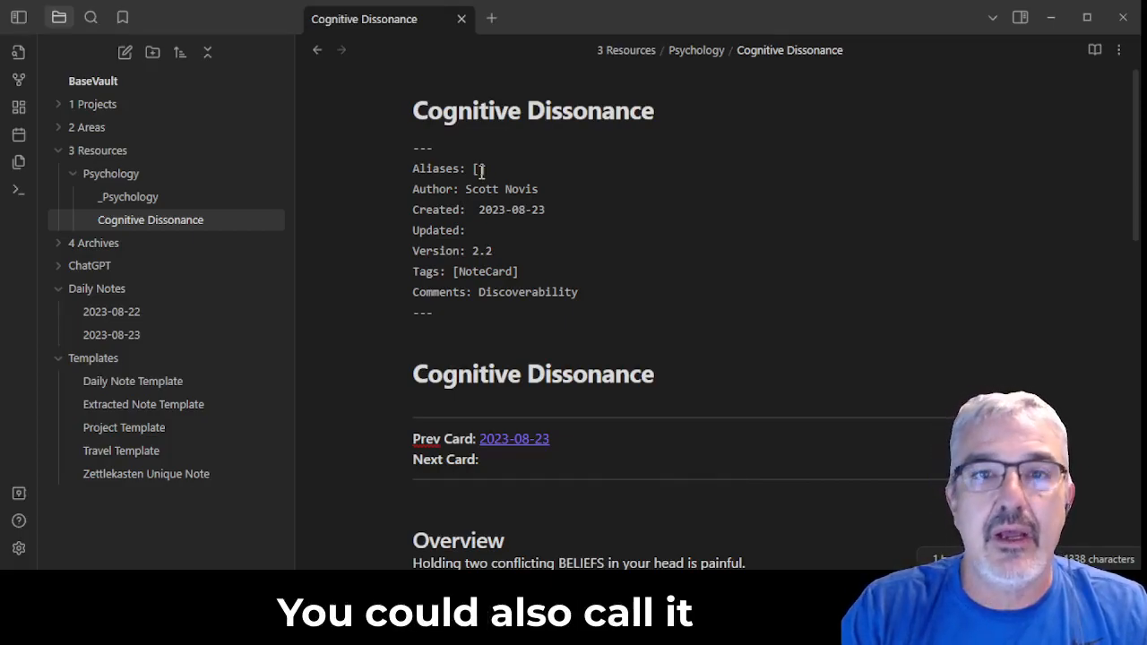
{"action": "type", "text": "PS"}
{"action": "key", "text": "BackSpace"}
{"action": "type", "text": "ias"}
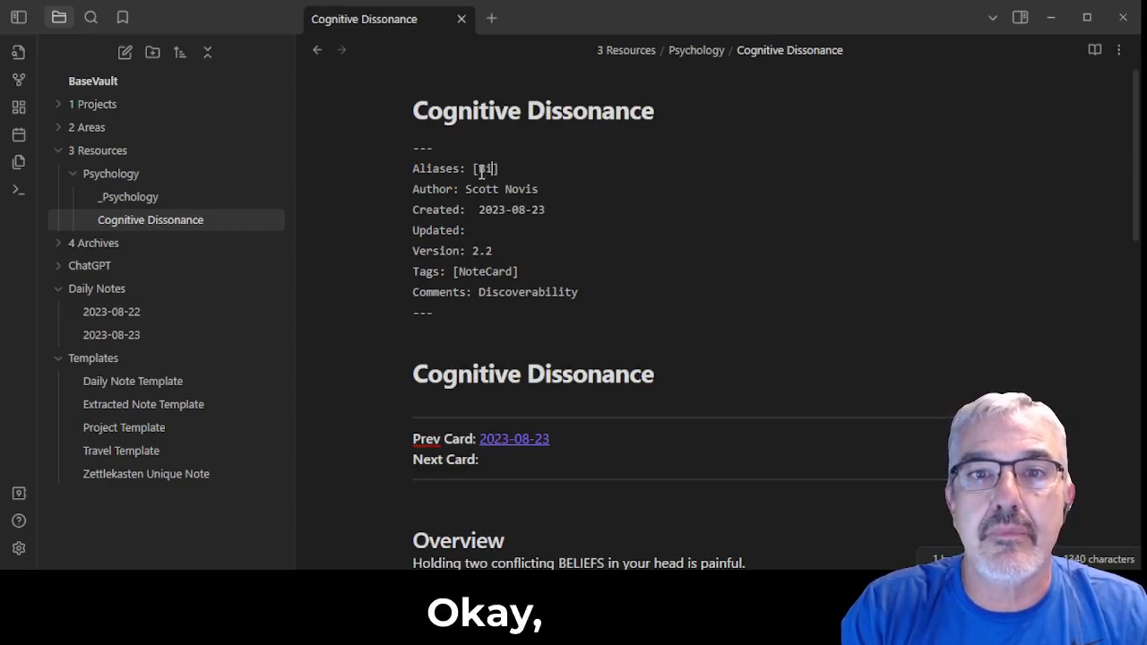
{"action": "left_click", "coordinate": [479, 169]}
{"action": "type", "text": "CD Bias"}
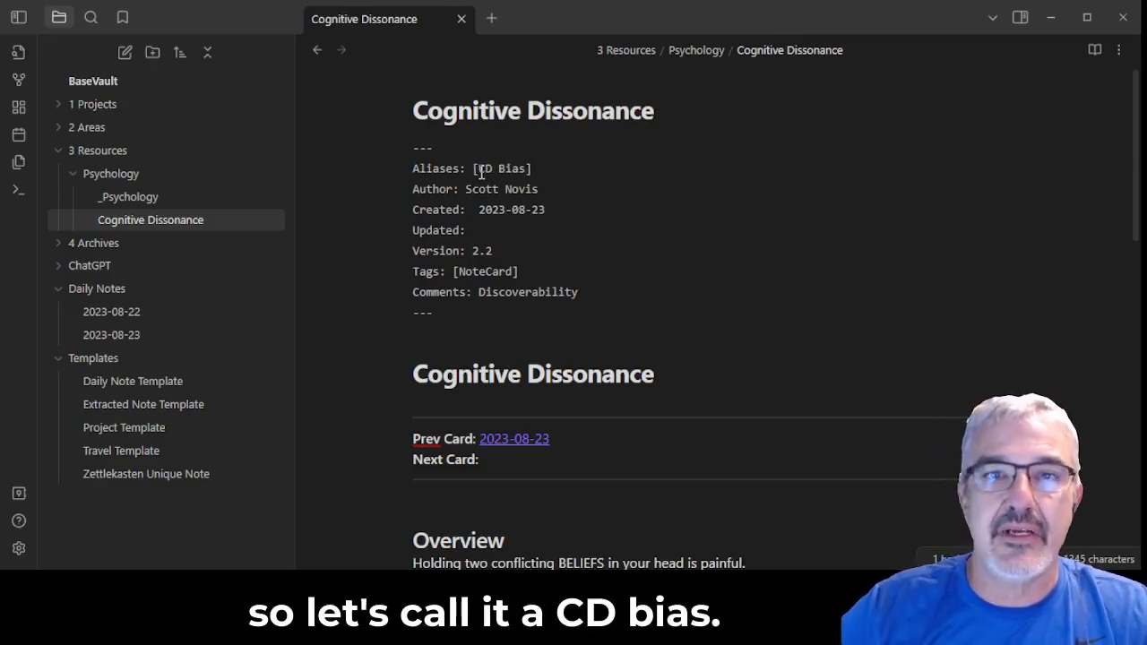
{"action": "left_click", "coordinate": [707, 371]}
- Open the 2023-08-23 daily note and start an internal link below the existing Cognitive Dissonance link to list the linkable notes
{"action": "scroll", "coordinate": [602, 425], "scroll_direction": "down", "scroll_amount": 3}
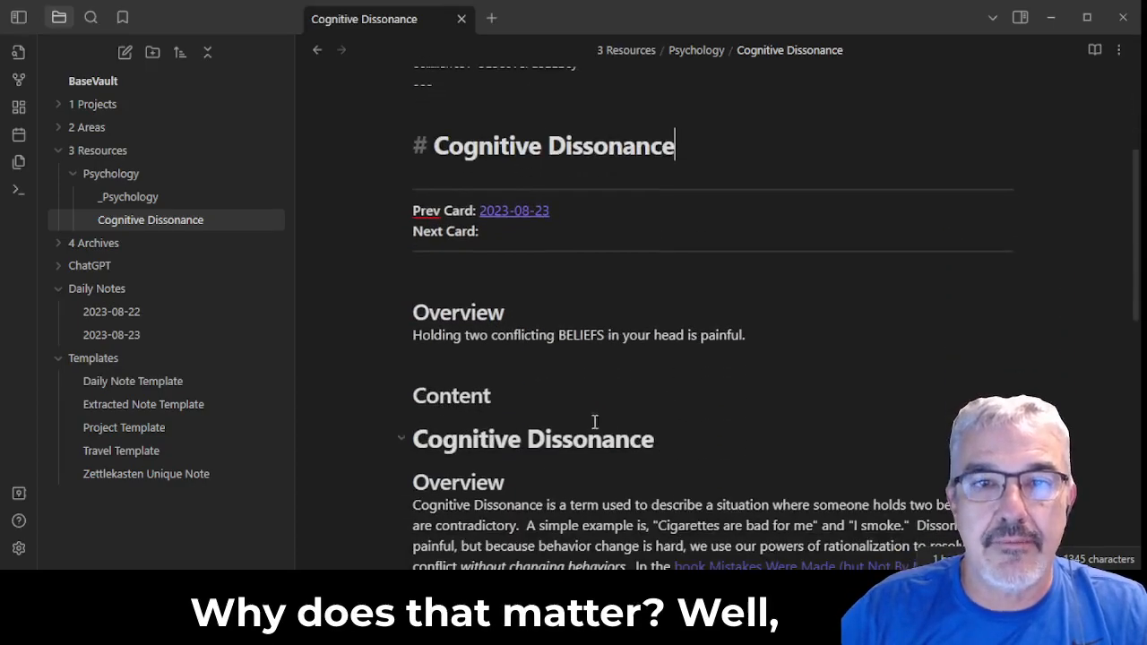
{"action": "left_click", "coordinate": [506, 313]}
{"action": "left_click", "coordinate": [177, 333]}
{"action": "left_click", "coordinate": [522, 362]}
{"action": "key", "text": "Return"}
{"action": "key", "text": "Return"}
{"action": "type", "text": "[["}
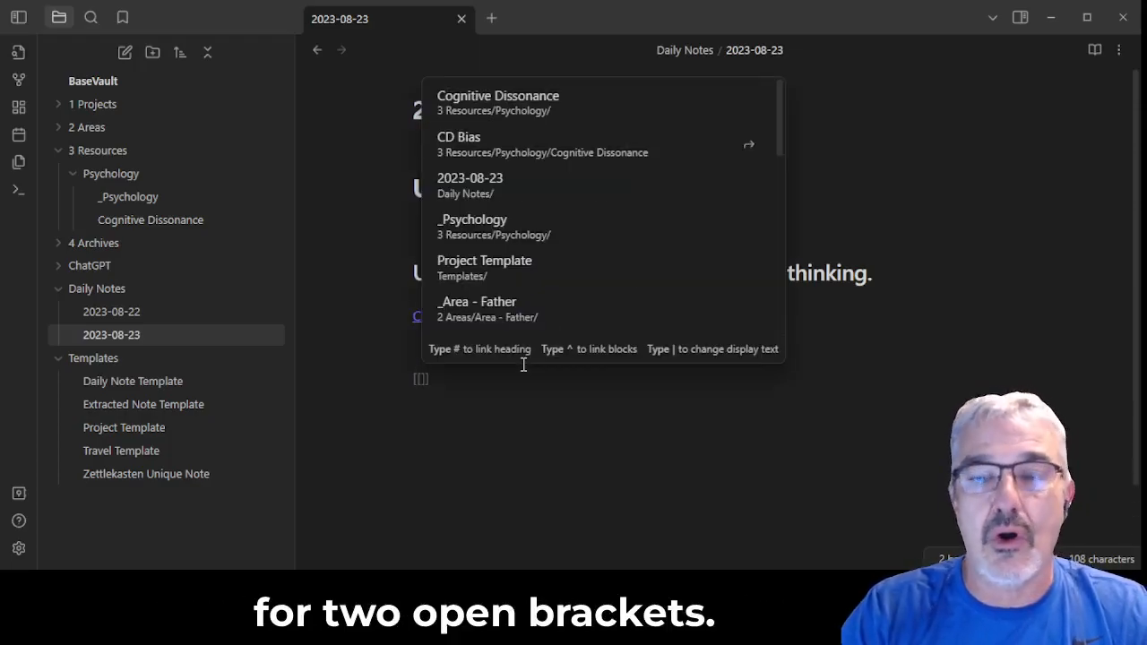
{"action": "key", "text": "BackSpace"}
{"action": "key", "text": "BackSpace"}
{"action": "type", "text": "[["}
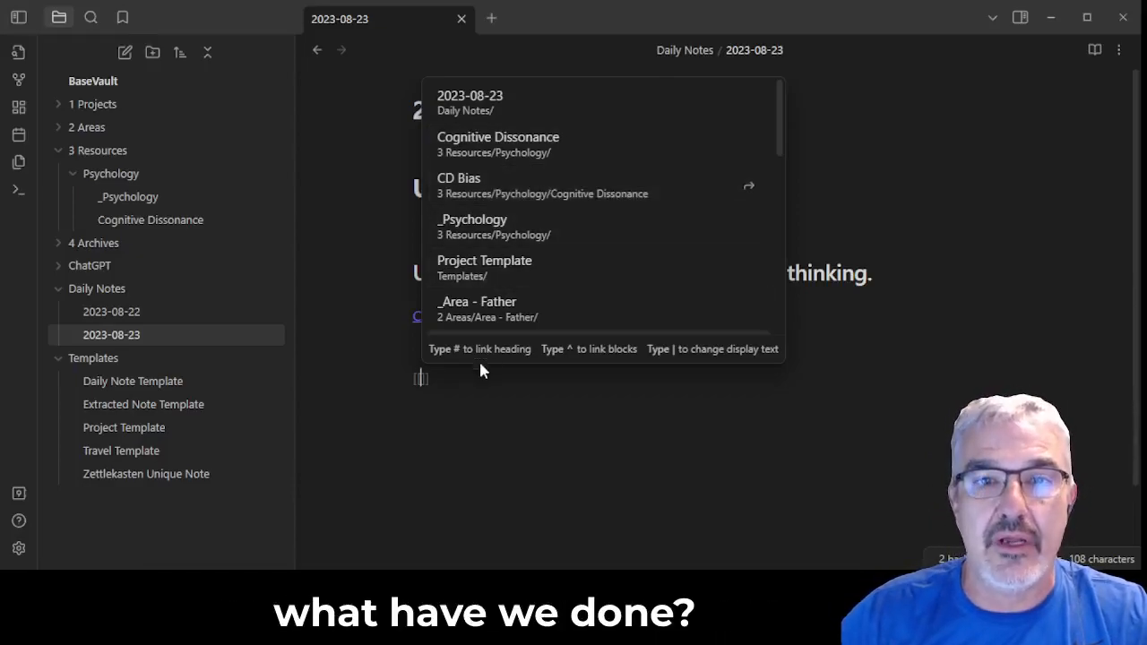
- Dismiss the link suggestions and delete the empty link brackets from the daily note
{"action": "left_click", "coordinate": [463, 388]}
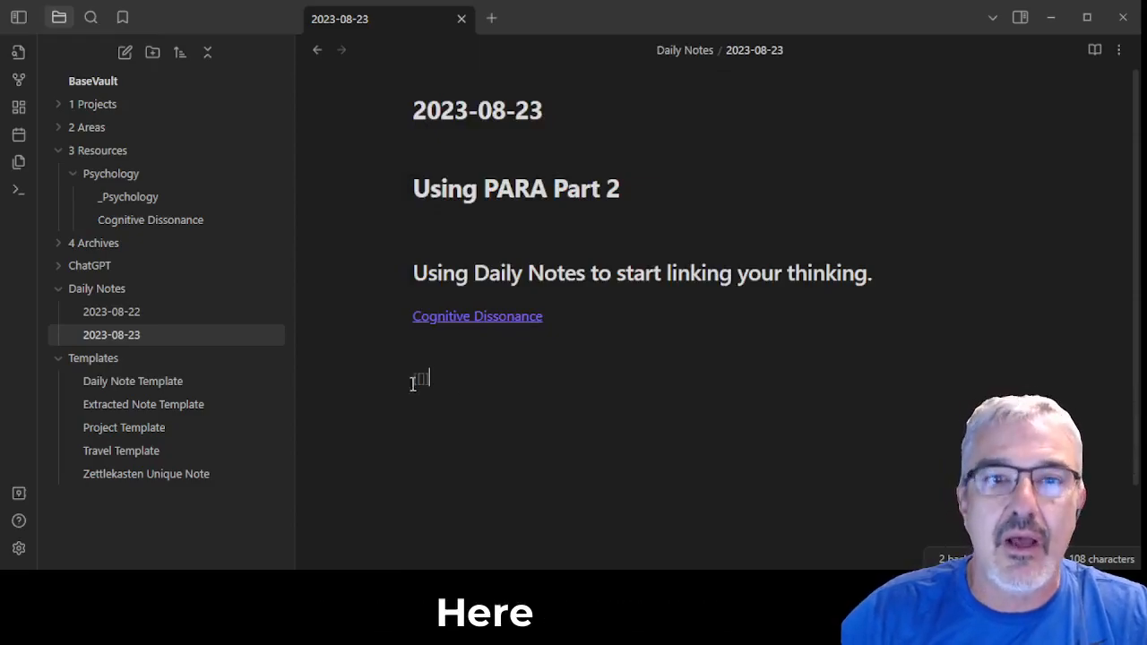
{"action": "key", "text": "BackSpace"}
{"action": "key", "text": "BackSpace"}
{"action": "key", "text": "BackSpace"}
{"action": "key", "text": "BackSpace"}
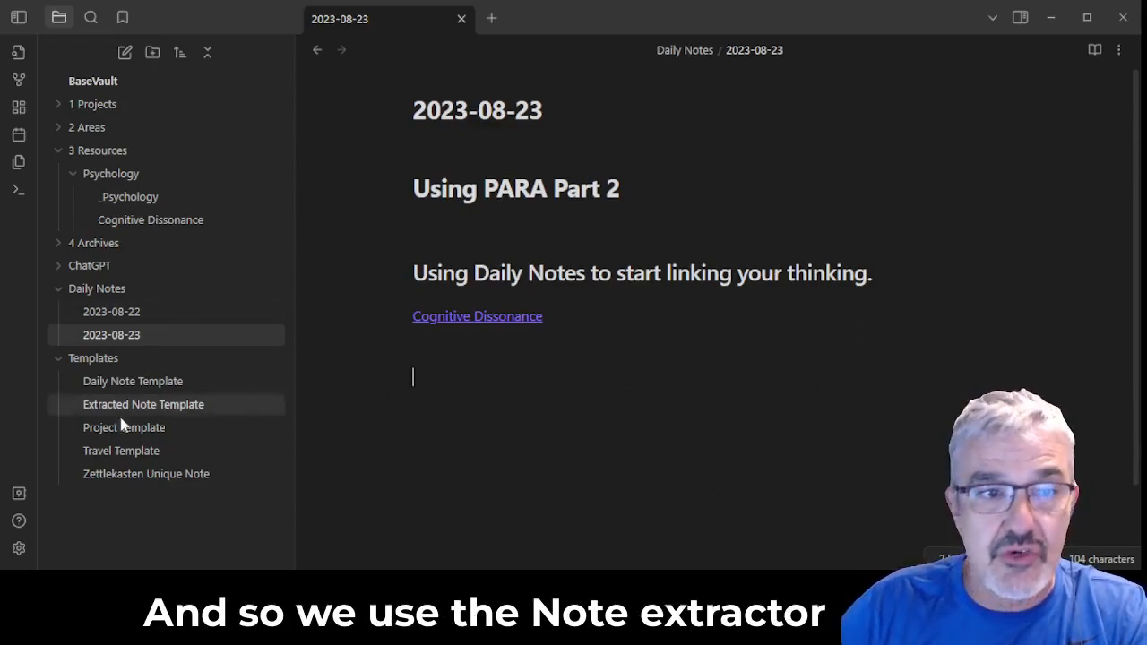
- Follow the daily note's Cognitive Dissonance link and review that note down to its Connections section
{"action": "left_click", "coordinate": [526, 319]}
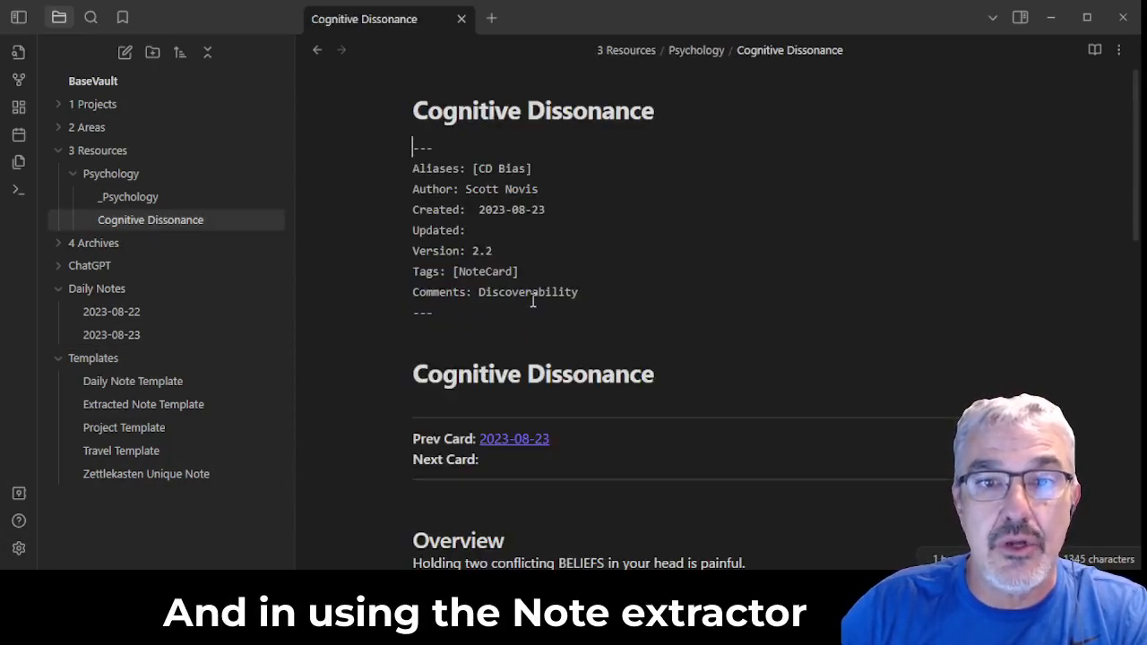
{"action": "scroll", "coordinate": [543, 253], "scroll_direction": "down", "scroll_amount": 1}
{"action": "scroll", "coordinate": [556, 278], "scroll_direction": "down", "scroll_amount": 9}
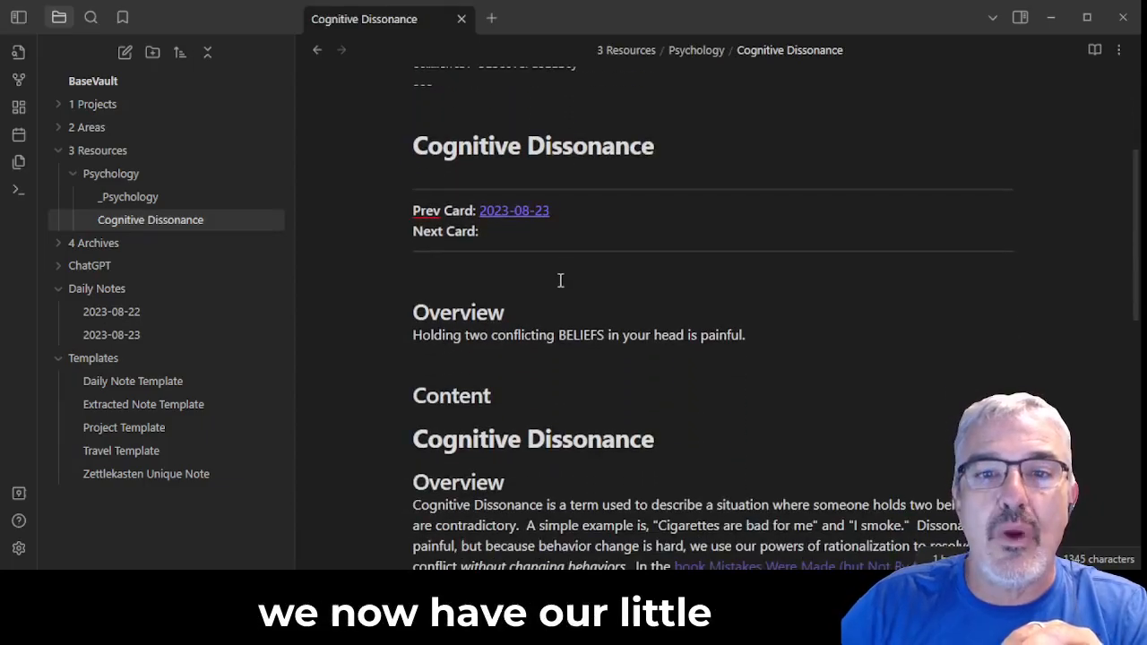
{"action": "scroll", "coordinate": [560, 305], "scroll_direction": "down", "scroll_amount": 1}
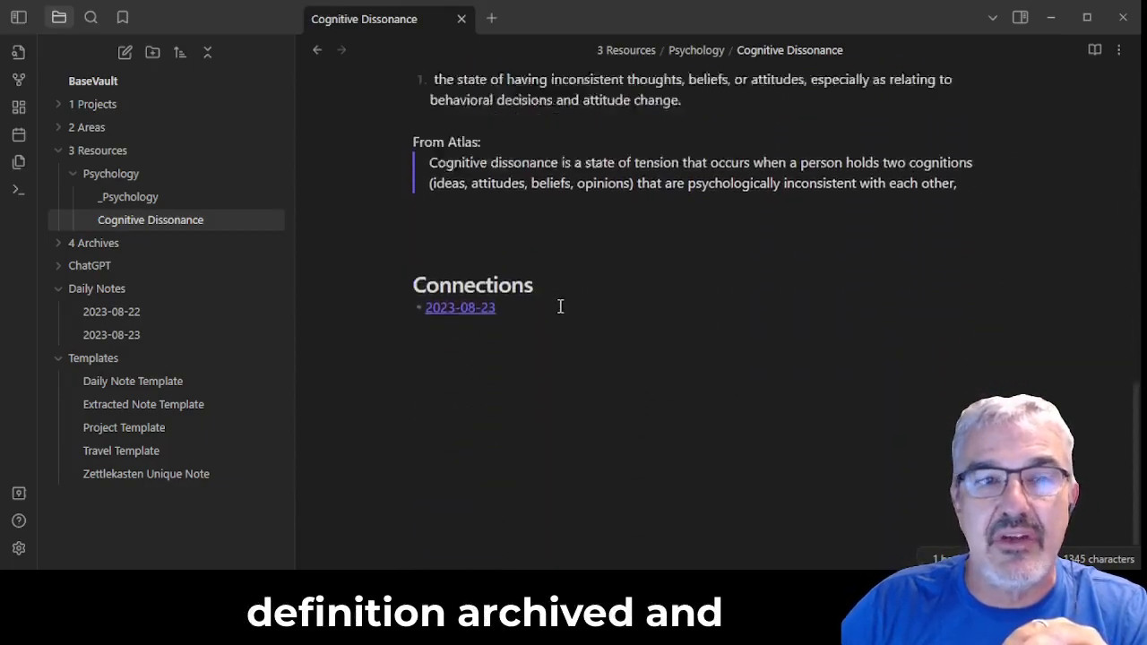
{"action": "scroll", "coordinate": [515, 282], "scroll_direction": "up", "scroll_amount": 10}
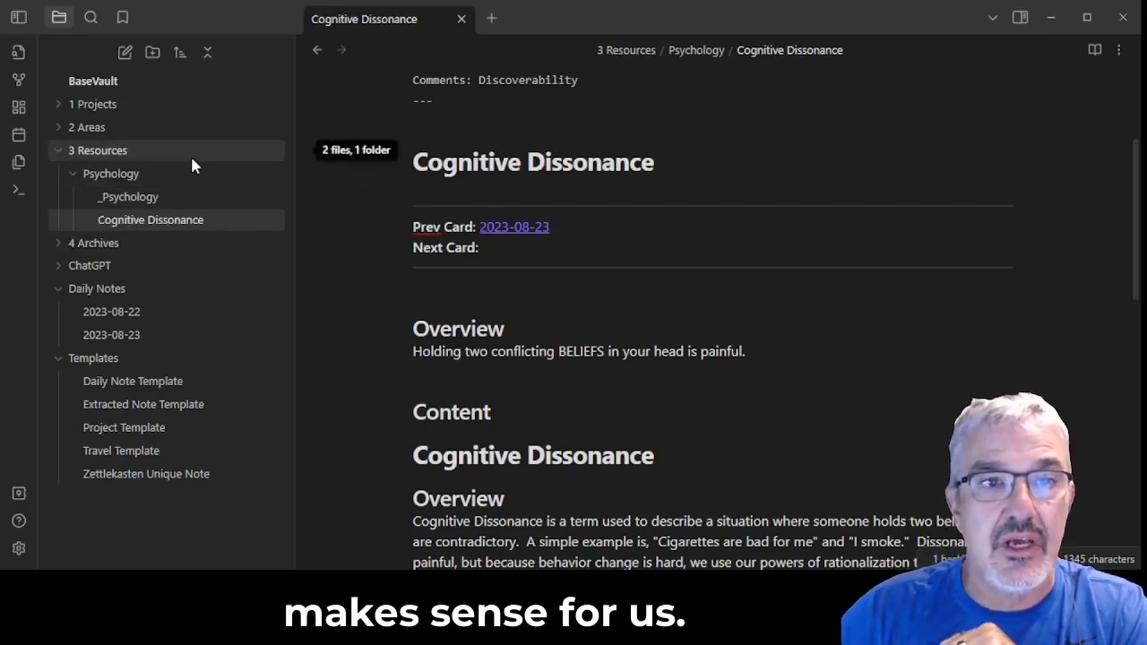
- Open the _Psychology note and add a second-level heading "Files" below its description
{"action": "left_click", "coordinate": [166, 197]}
{"action": "left_click", "coordinate": [513, 229]}
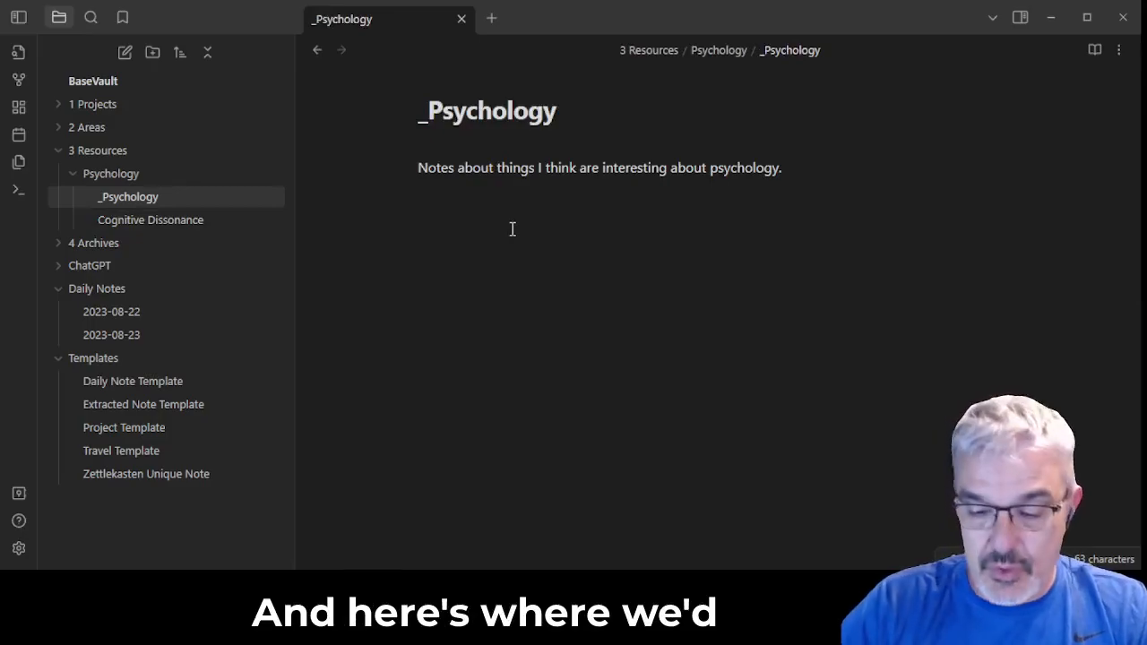
{"action": "type", "text": "## Files"}
{"action": "key", "text": "Return"}
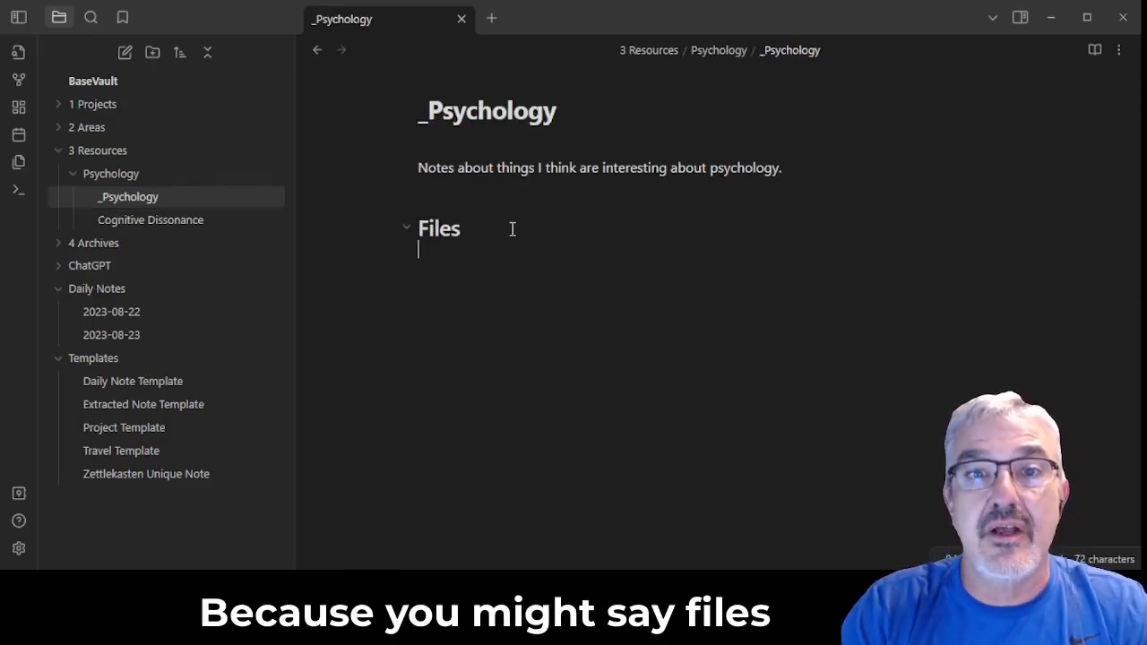
- Change the "Files" heading text to "Notes" and continue on the line below it
{"action": "key", "text": "Up"}
{"action": "key", "text": "Right"}
{"action": "key", "text": "shift+End"}
{"action": "key", "text": "BackSpace"}
{"action": "type", "text": "Notes"}
{"action": "key", "text": "Return"}
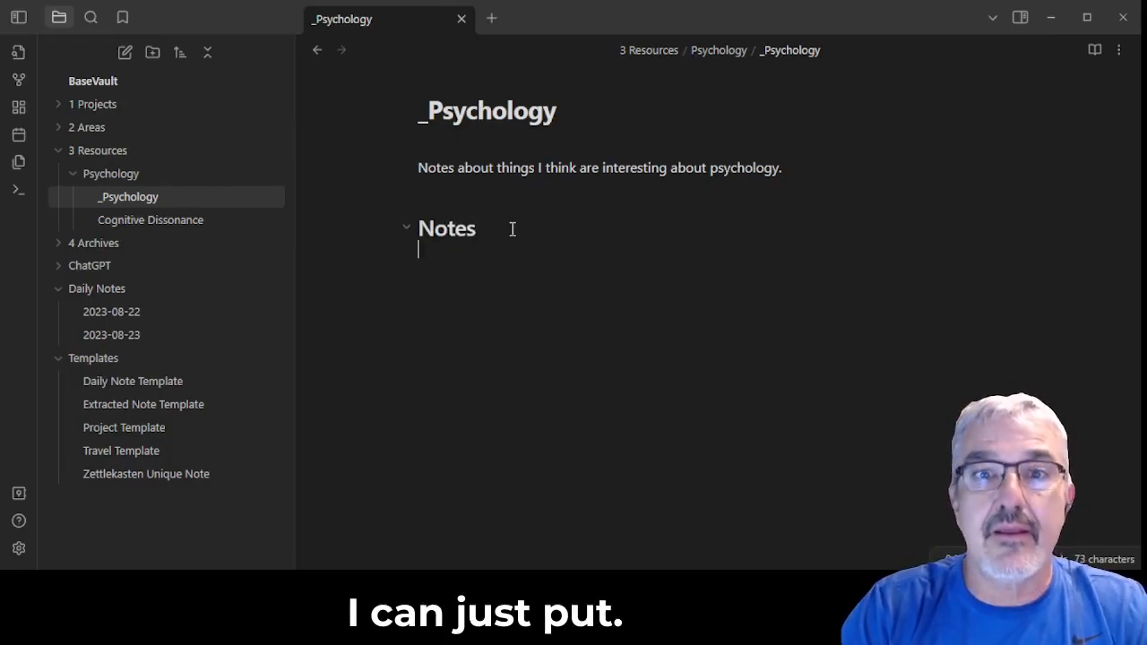
- Add a bulleted internal link under the Notes heading to Cognitive Dissonance through its "CD Bias" alias
{"action": "type", "text": "- "}
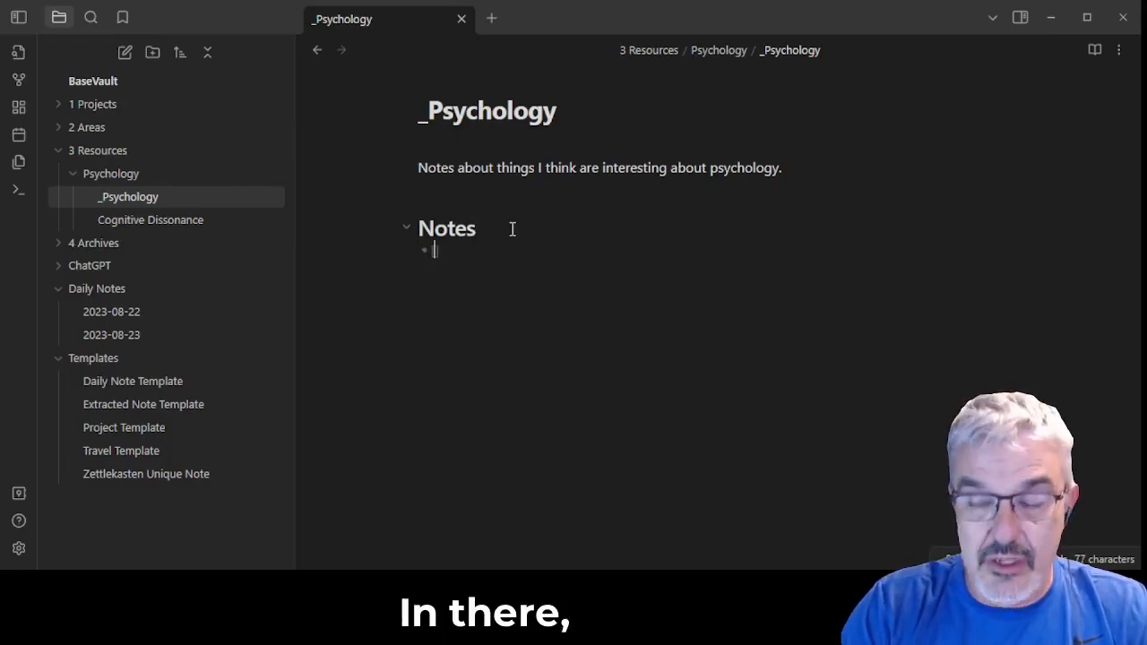
{"action": "type", "text": "[["}
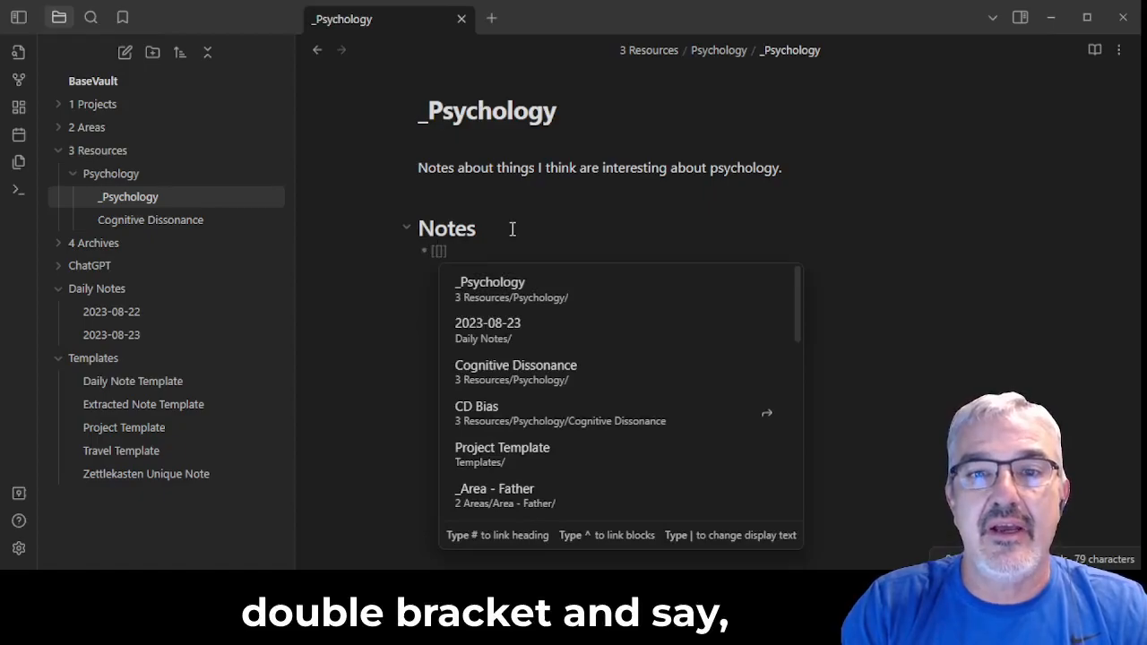
{"action": "key", "text": "Down"}
{"action": "key", "text": "Down"}
{"action": "key", "text": "Down"}
{"action": "key", "text": "Return"}
{"action": "key", "text": "Down"}
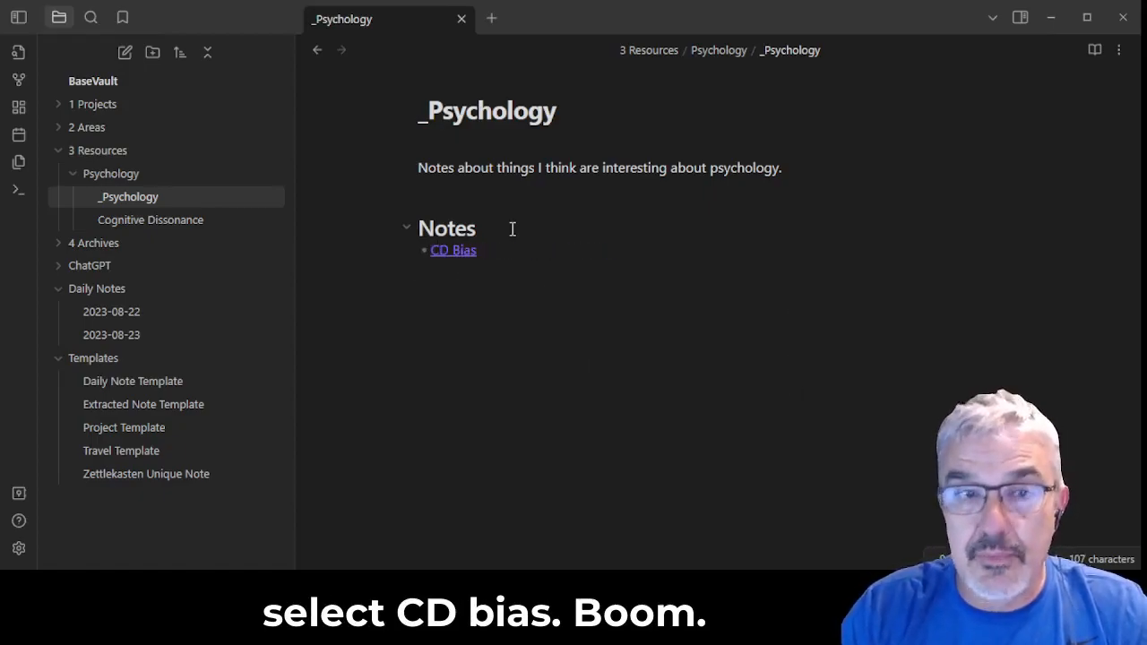